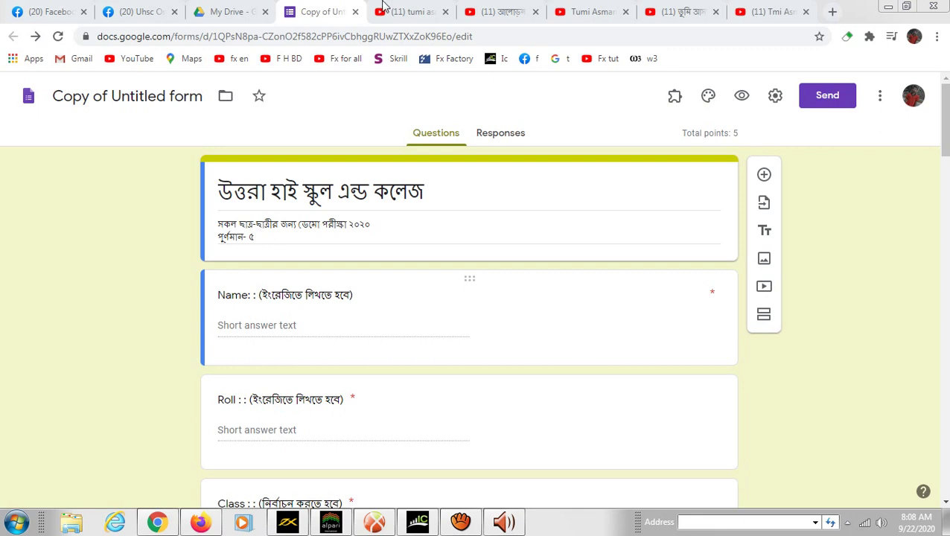
# - Close the form tab and reopen Copy of Untitled form from Drive's Quick Access
pyautogui.click(356, 13)
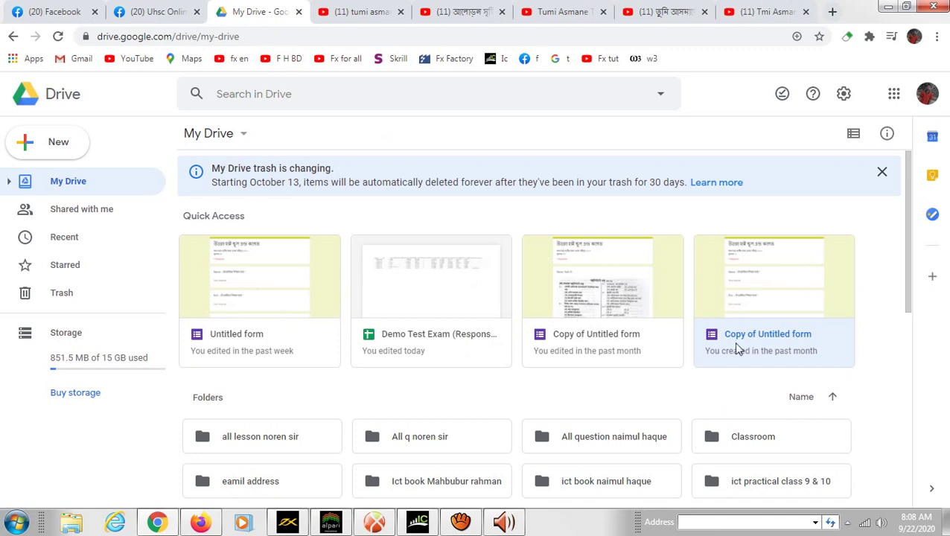
pyautogui.doubleClick(749, 282)
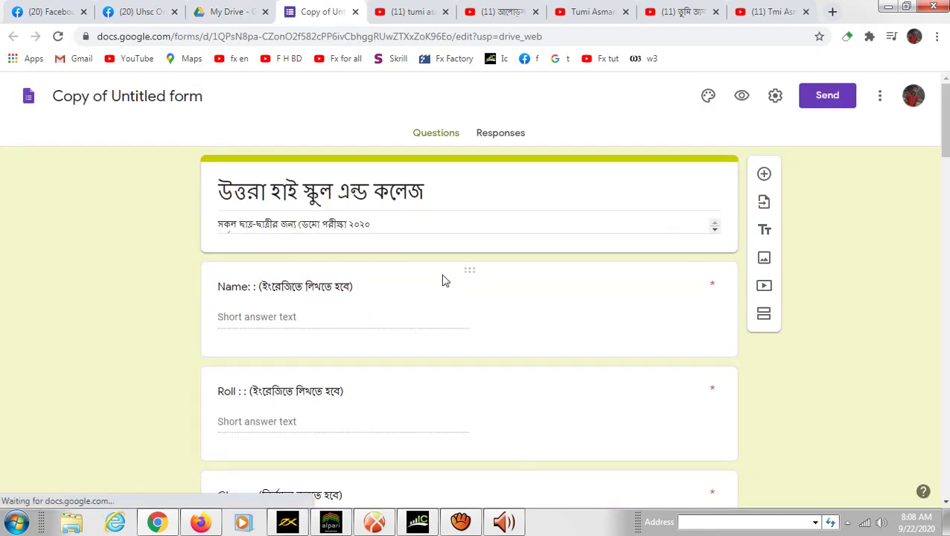
# - Add a collaborator's e-mail as an Editor through Add collaborators and send the invitation
pyautogui.click(880, 98)
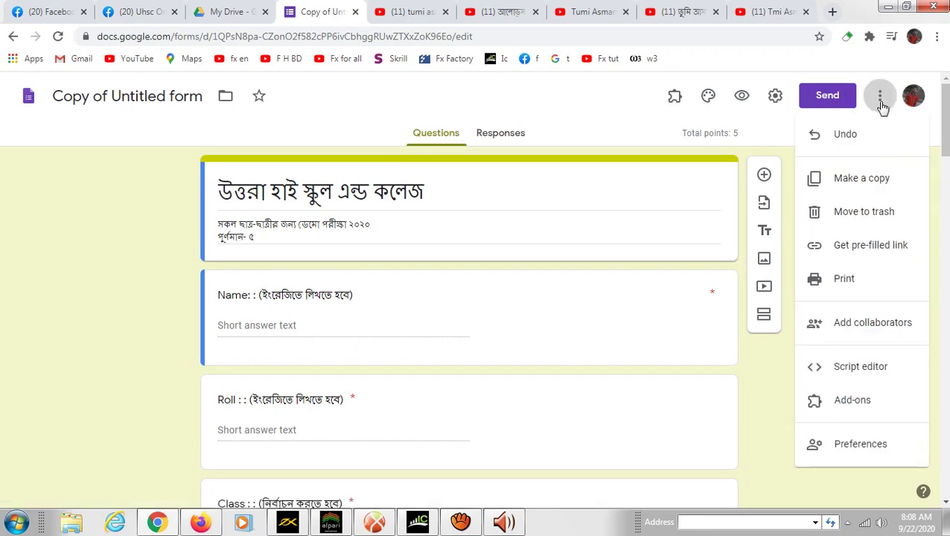
pyautogui.click(875, 333)
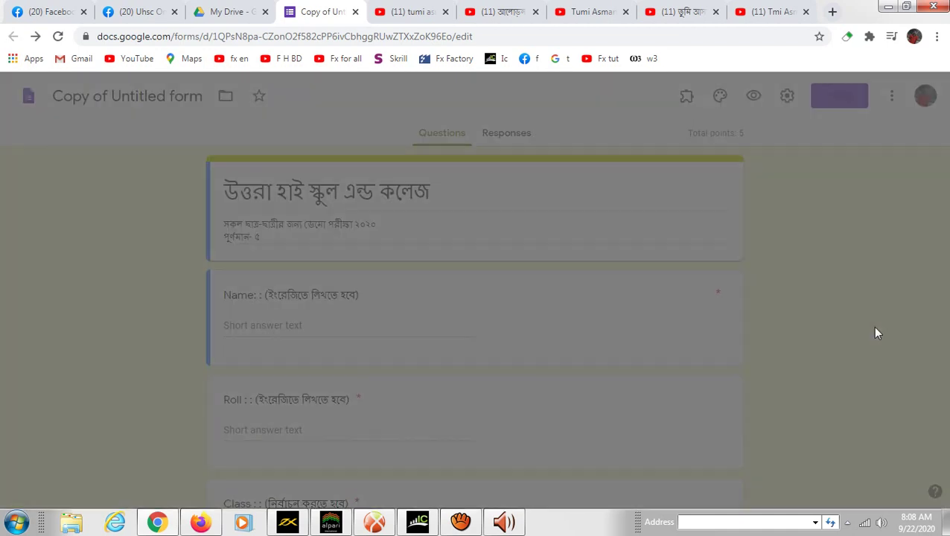
pyautogui.click(320, 233)
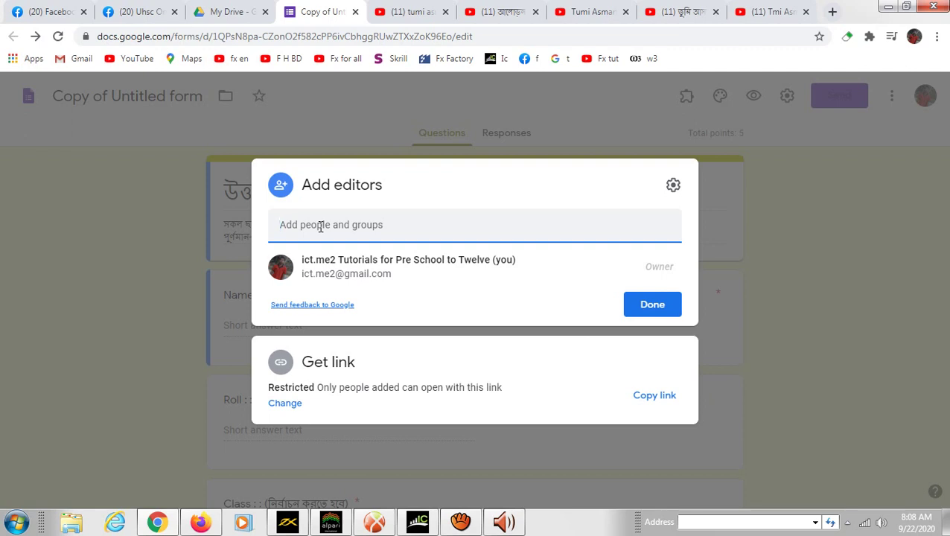
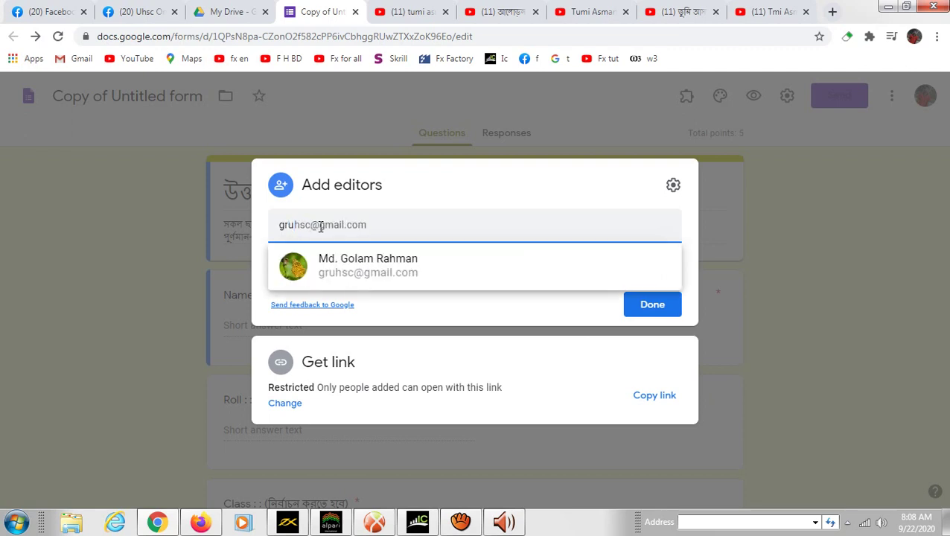
pyautogui.press('Return')
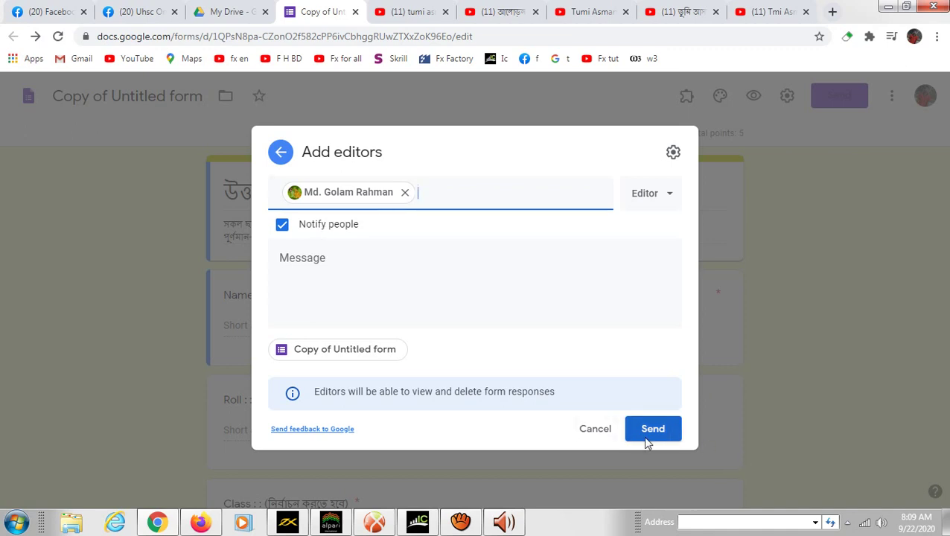
pyautogui.click(674, 201)
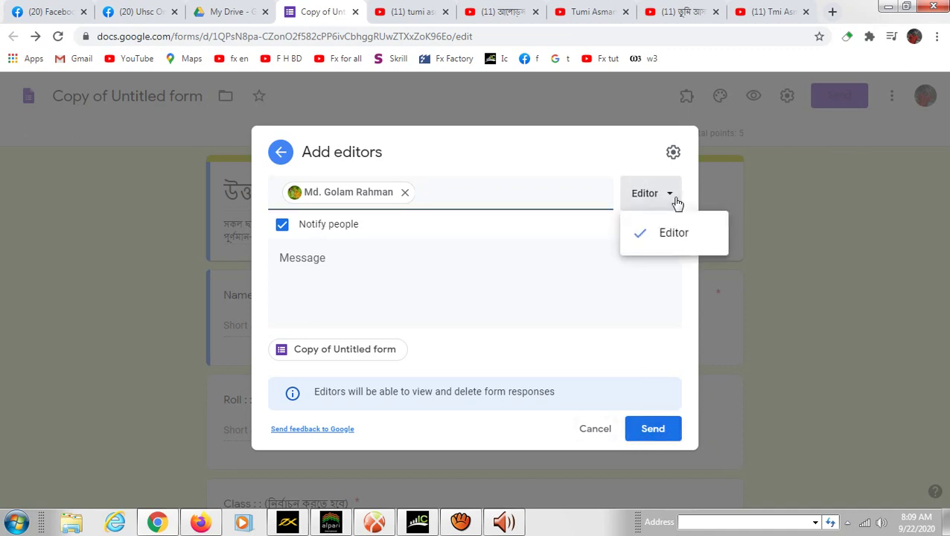
pyautogui.click(618, 157)
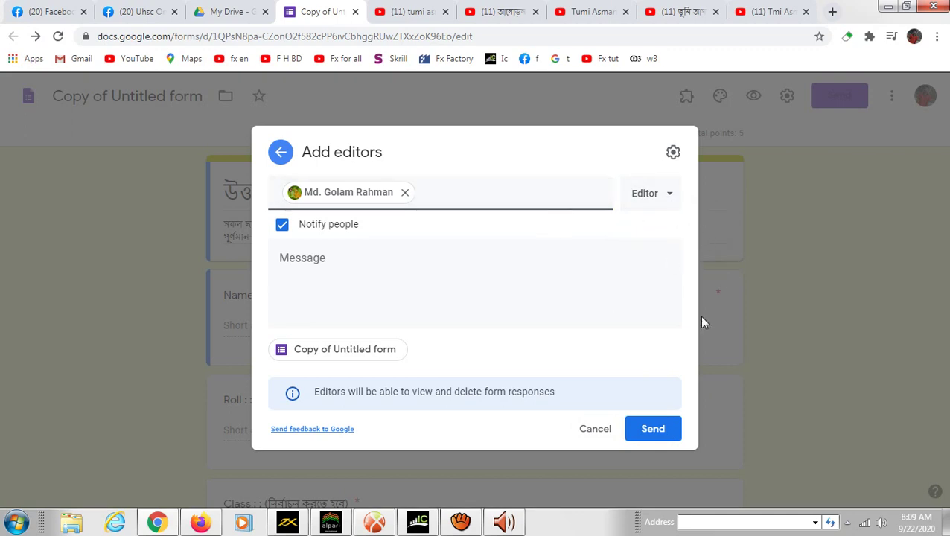
pyautogui.click(661, 438)
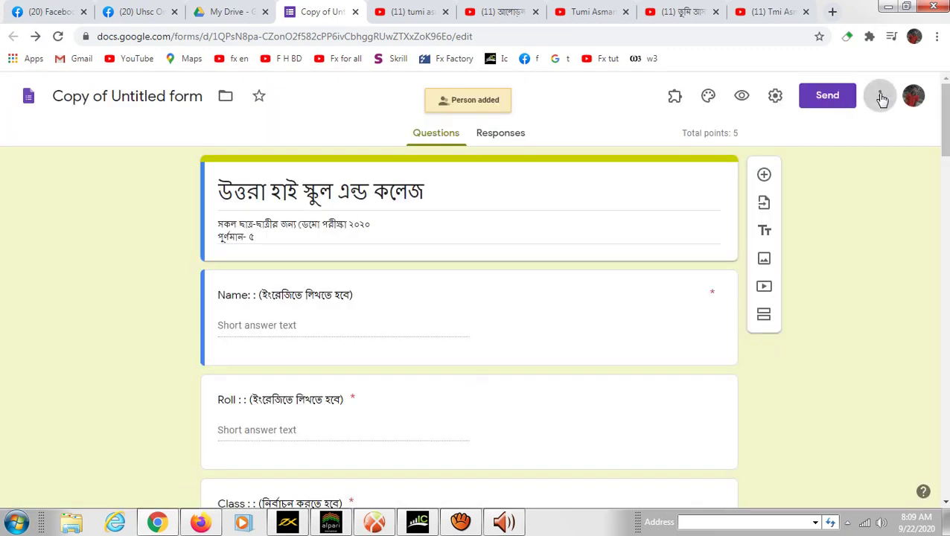
pyautogui.click(880, 97)
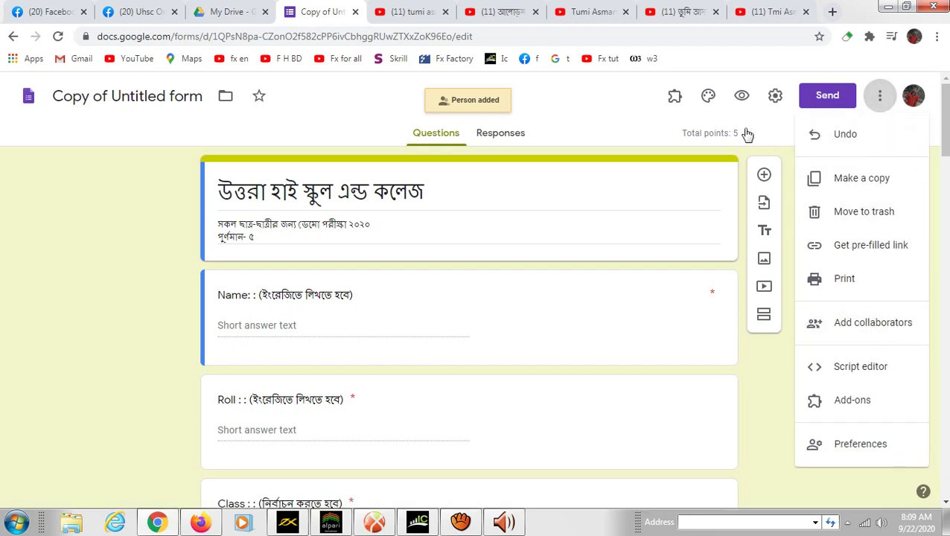
pyautogui.click(769, 397)
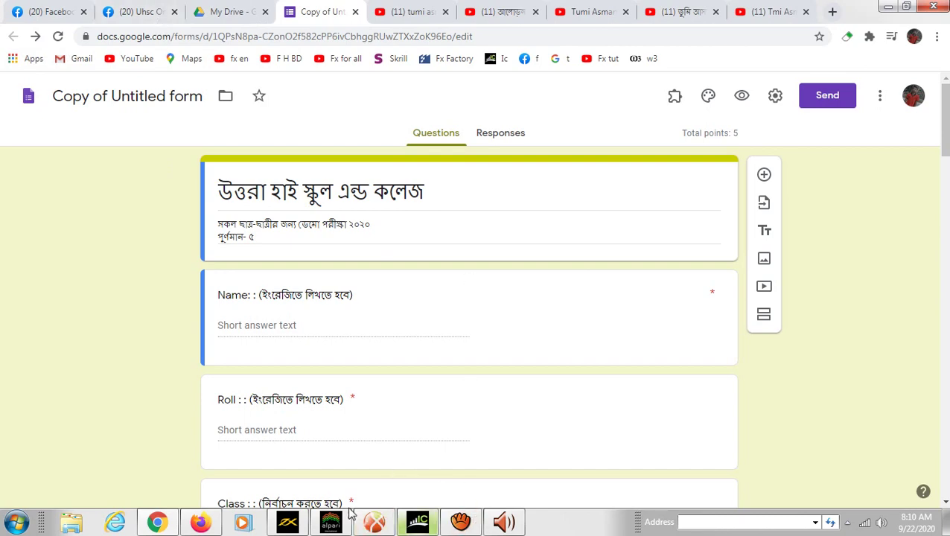
# - In the invited account's Gmail inbox, open the 'Invitation to edit' email and the shared form
pyautogui.click(207, 523)
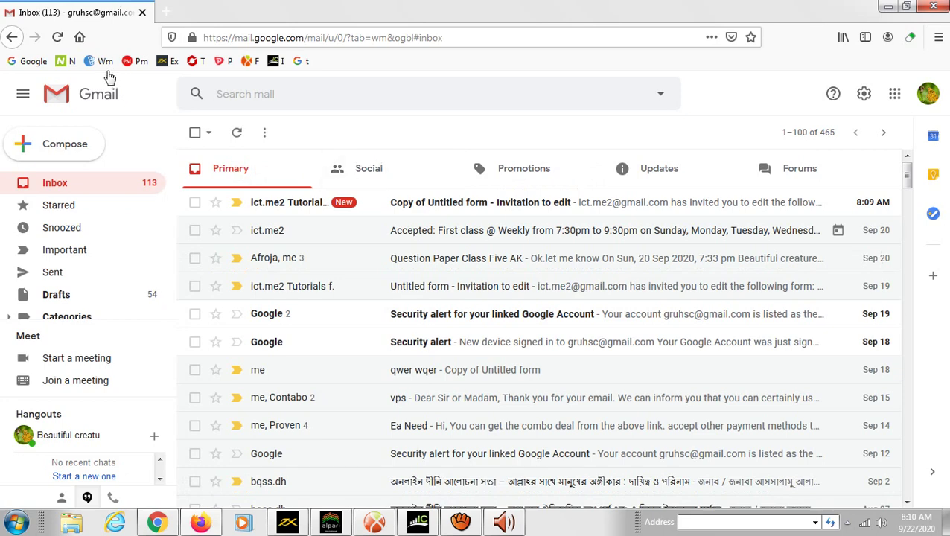
pyautogui.click(11, 42)
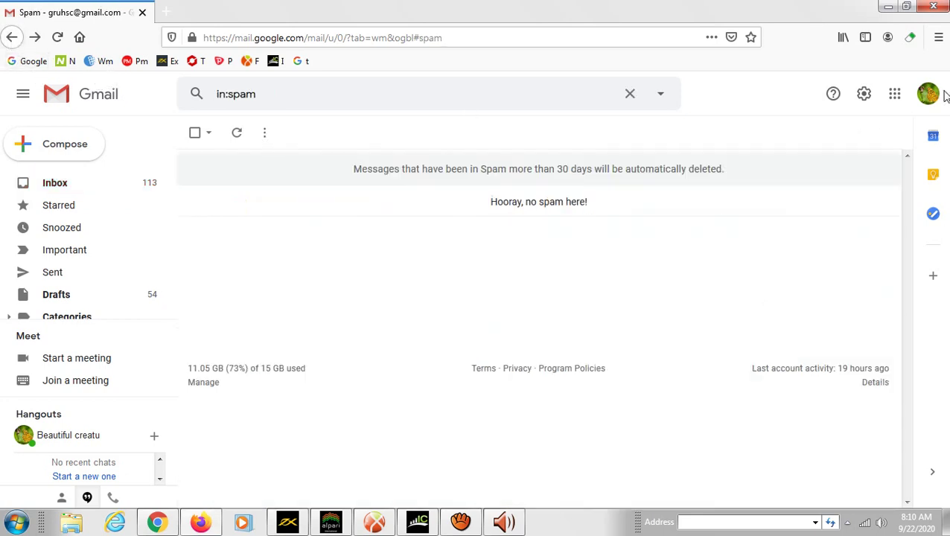
pyautogui.click(894, 95)
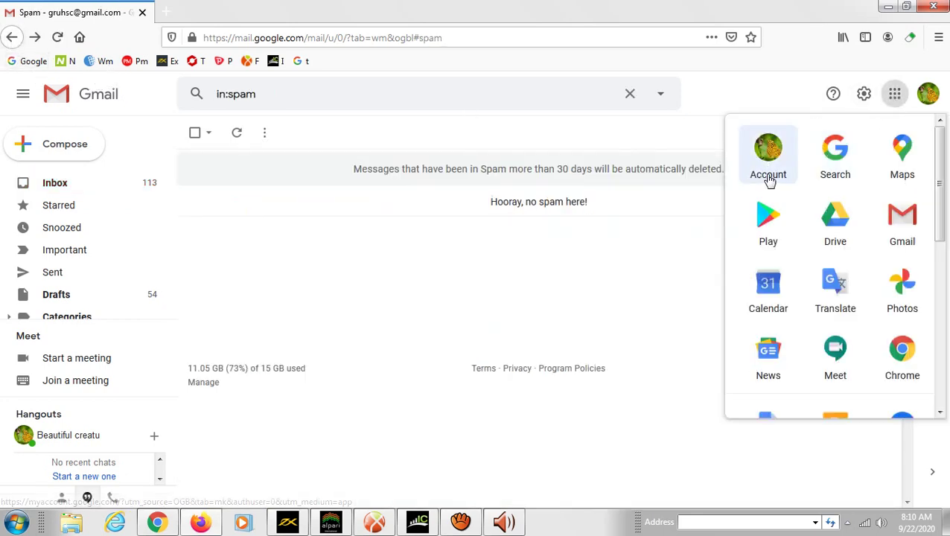
pyautogui.click(907, 216)
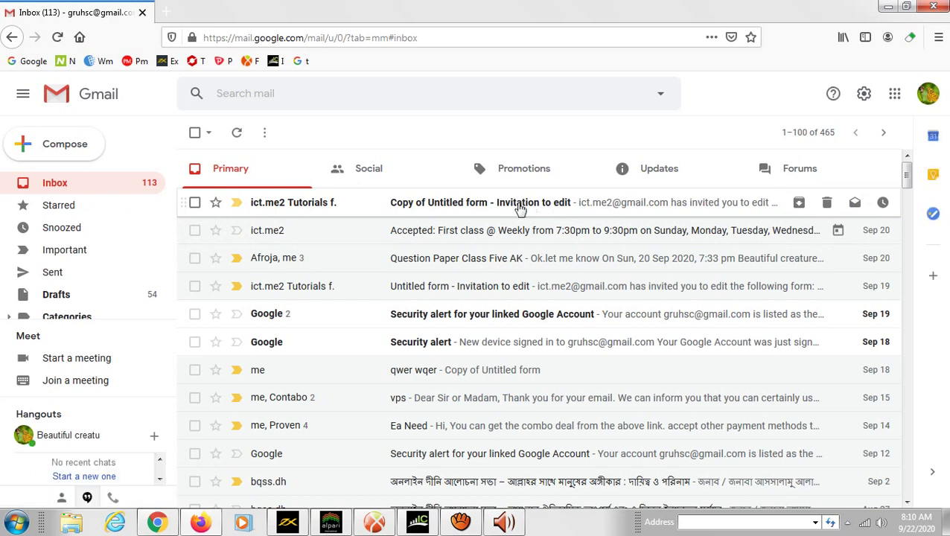
pyautogui.click(520, 209)
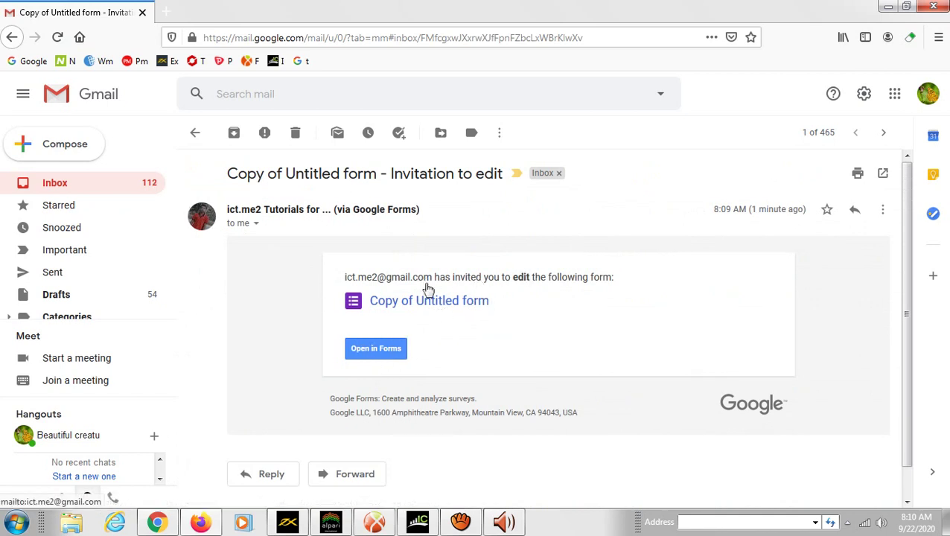
pyautogui.click(377, 350)
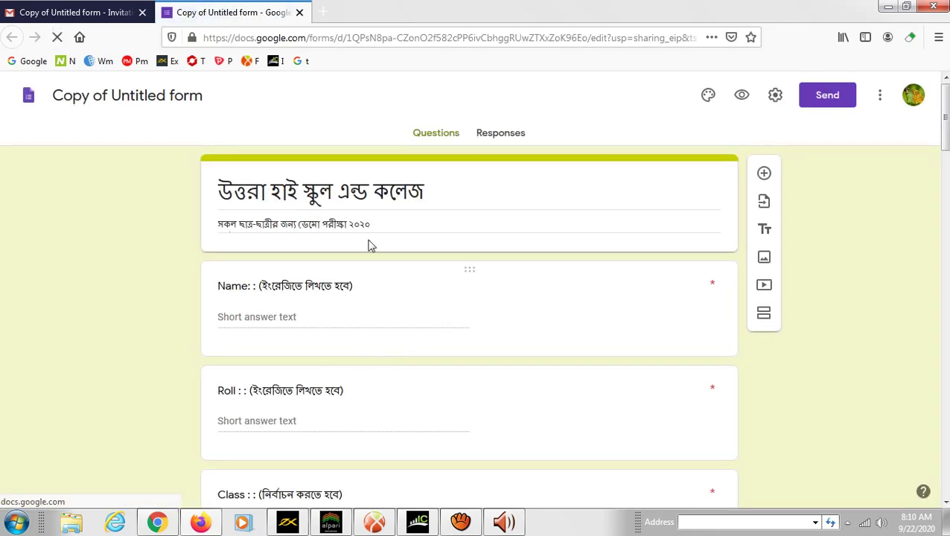
# - Select the Name question and form title text, deselect, then bring up the form's more-options menu
pyautogui.click(311, 295)
pyautogui.click(378, 307)
pyautogui.tripleClick(377, 307)
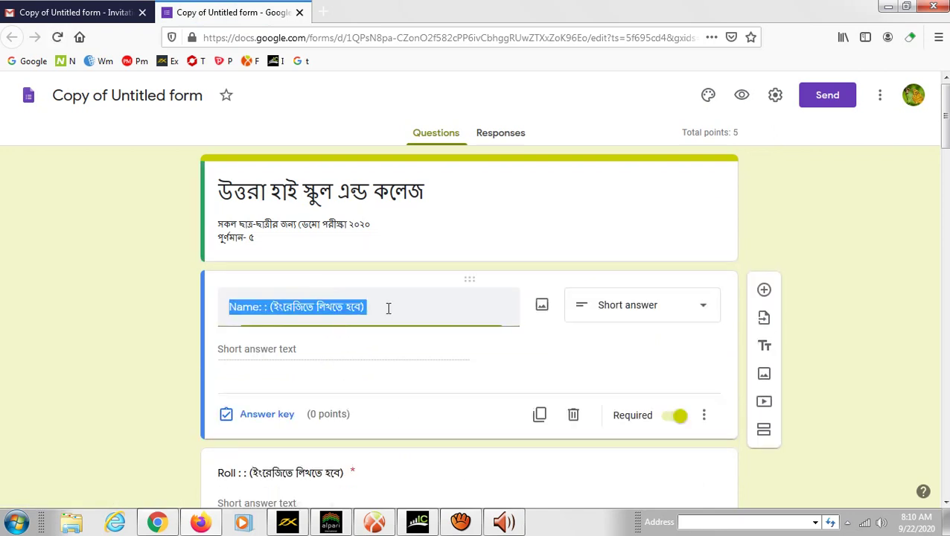
pyautogui.doubleClick(451, 203)
pyautogui.click(475, 192)
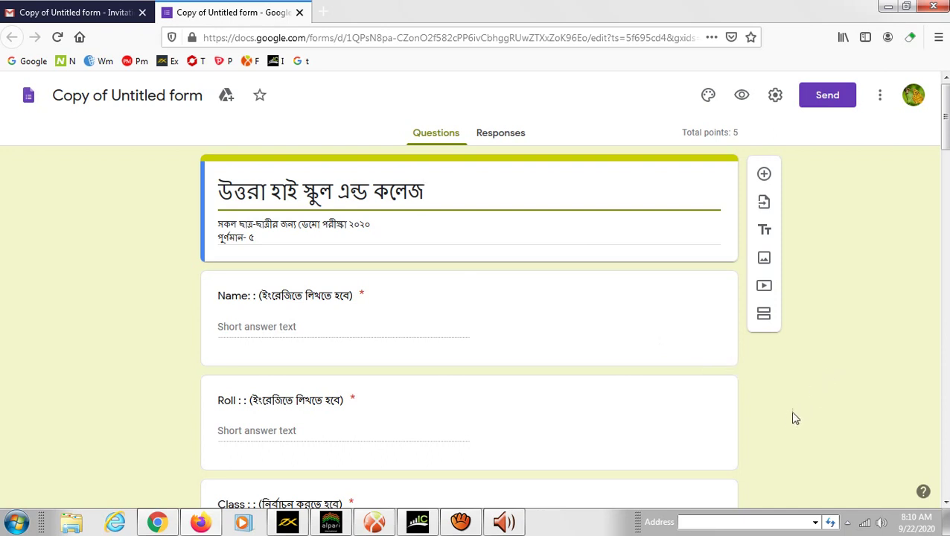
pyautogui.scroll(-5, 808, 406)
pyautogui.scroll(5, 789, 418)
pyautogui.click(566, 107)
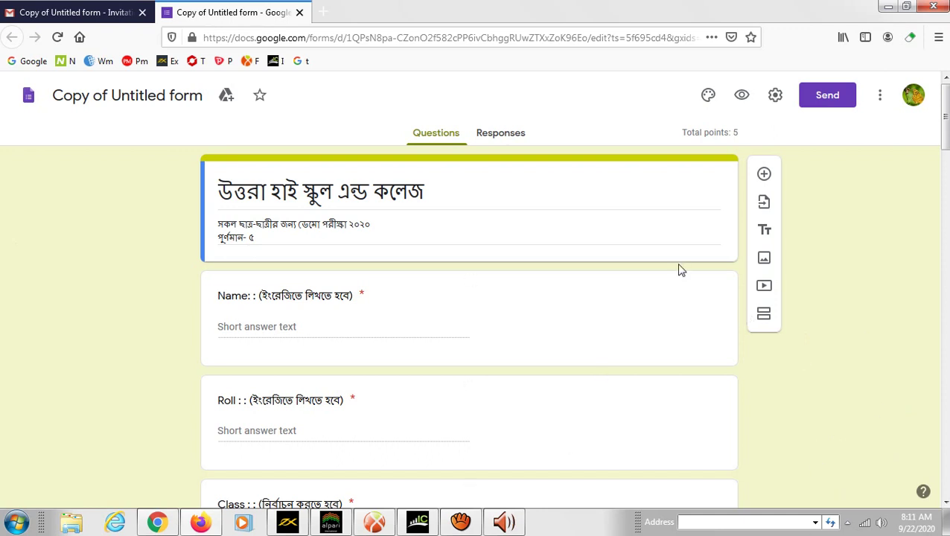
pyautogui.click(881, 99)
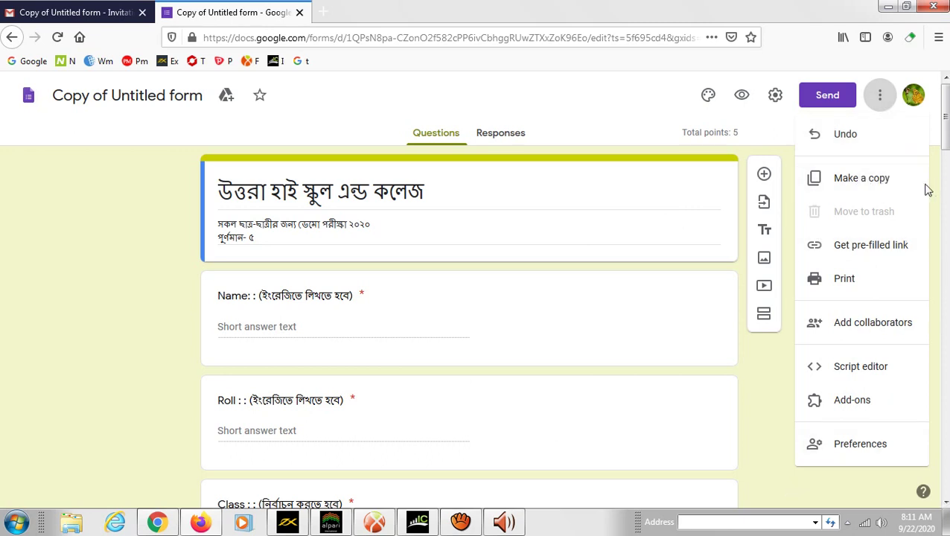
# - Start Make a copy and browse the Folder picker into My Drive's Online exam 2020 ICT Q
pyautogui.click(879, 185)
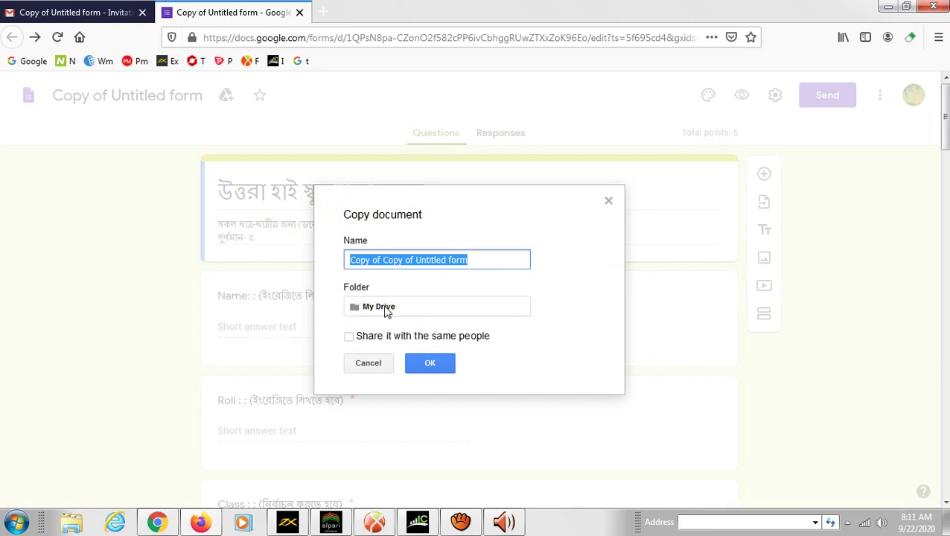
pyautogui.click(383, 309)
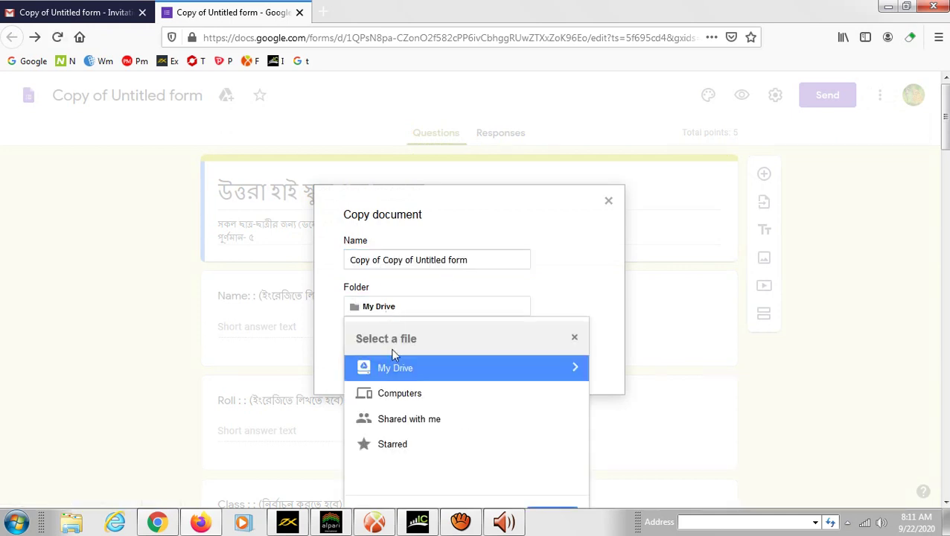
pyautogui.click(534, 377)
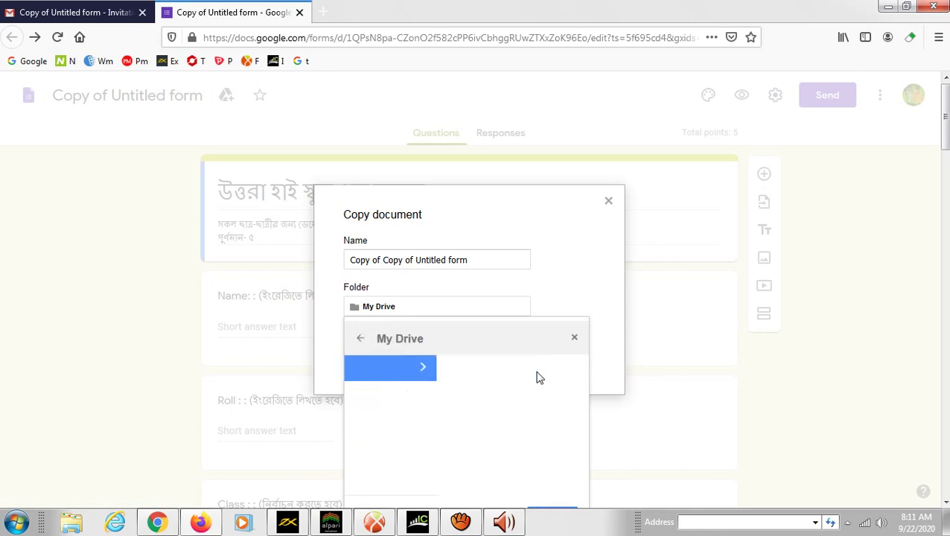
pyautogui.scroll(-5, 487, 381)
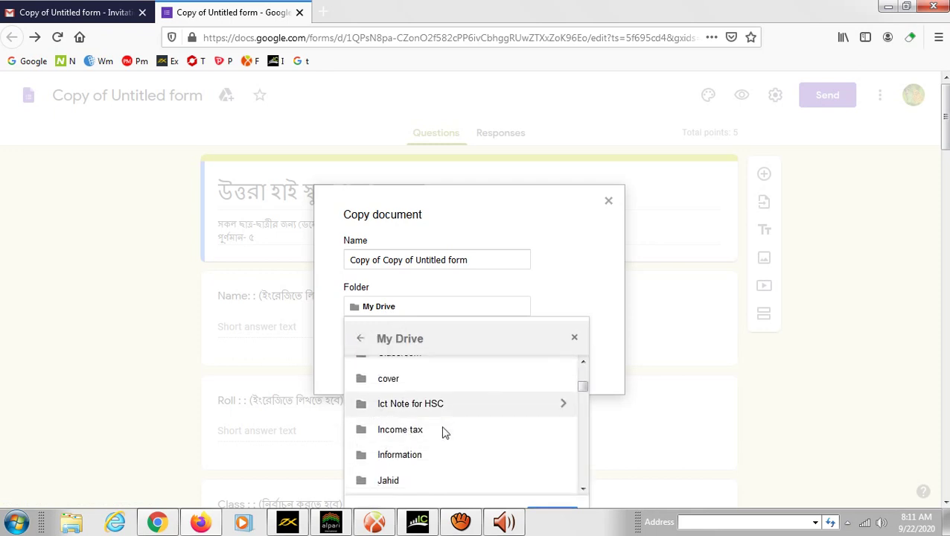
pyautogui.scroll(-3, 444, 432)
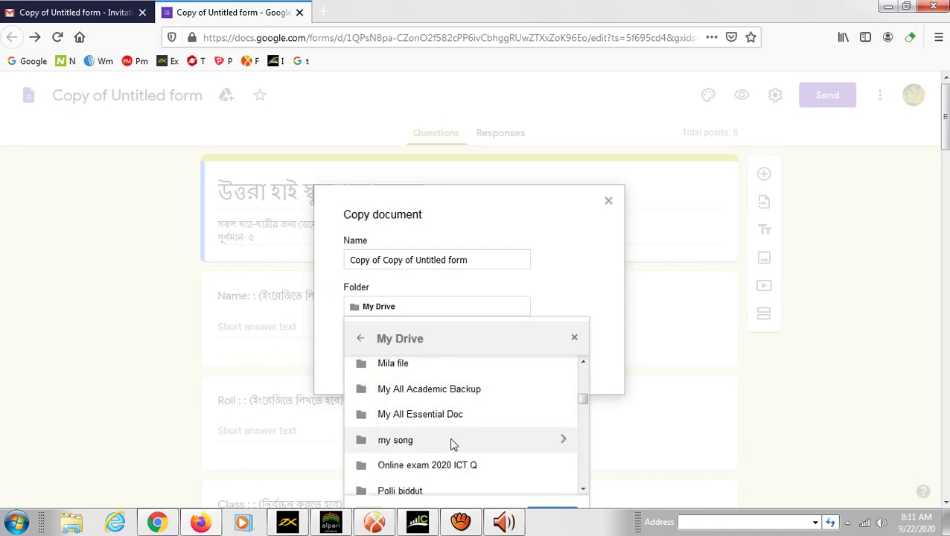
pyautogui.scroll(-3, 453, 444)
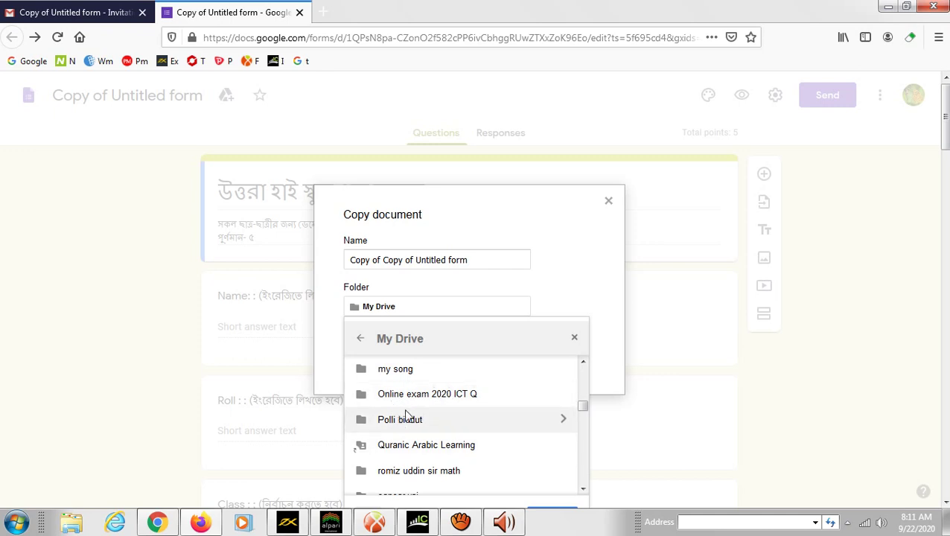
pyautogui.doubleClick(439, 402)
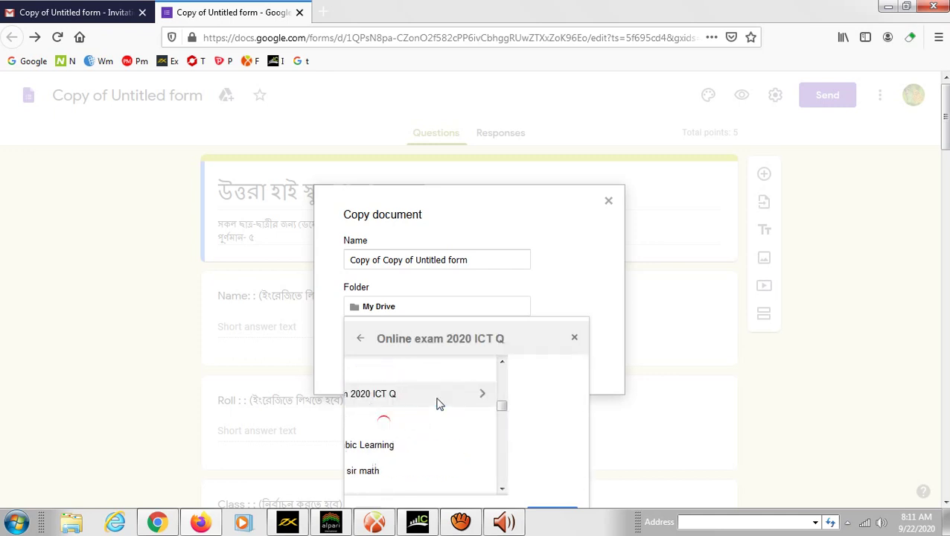
# - Navigate into Online exam 2020 ICT Q > Etc, close the picker, and select the copy's name
pyautogui.click(361, 339)
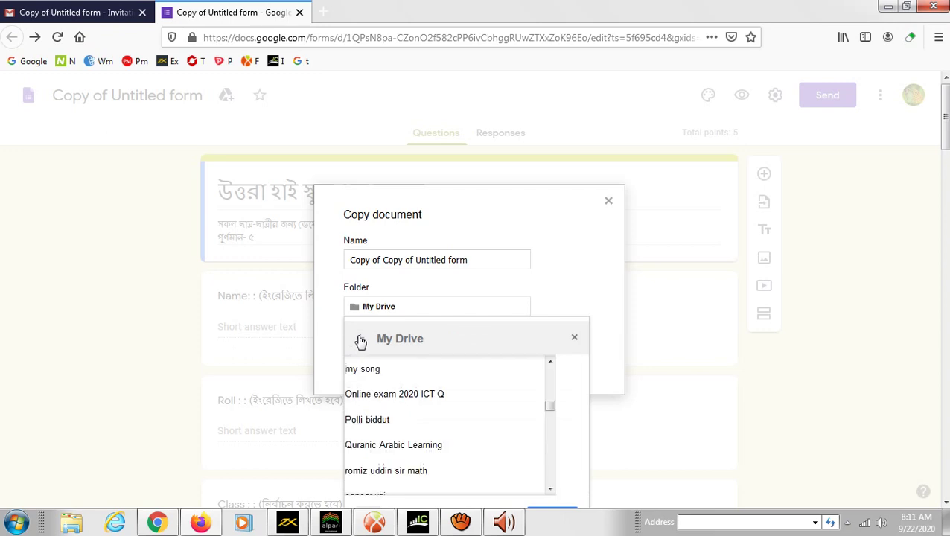
pyautogui.doubleClick(466, 393)
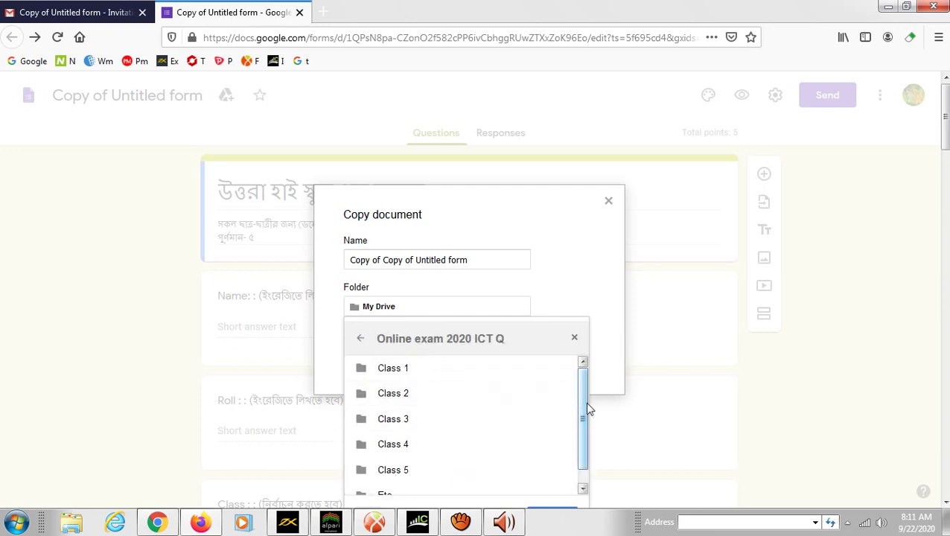
pyautogui.moveTo(583, 419); pyautogui.dragTo(588, 466)
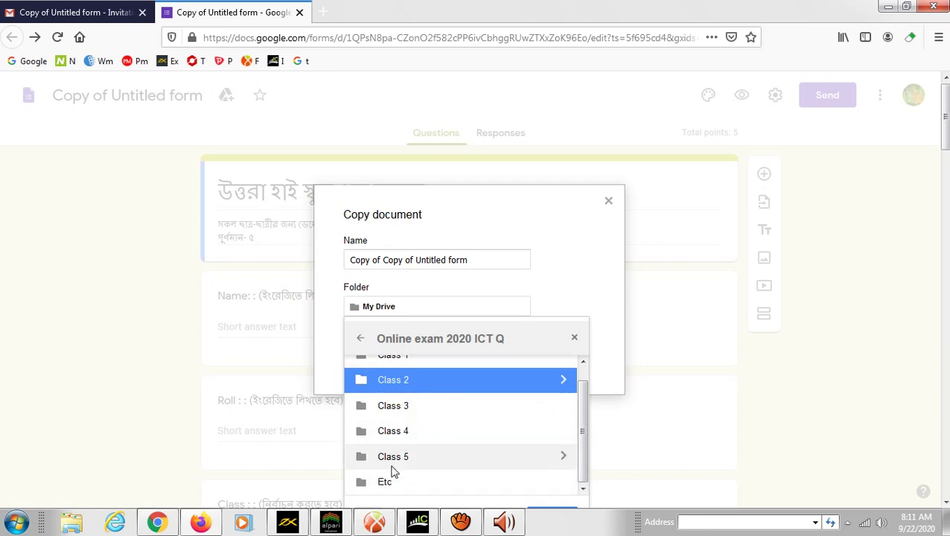
pyautogui.doubleClick(388, 485)
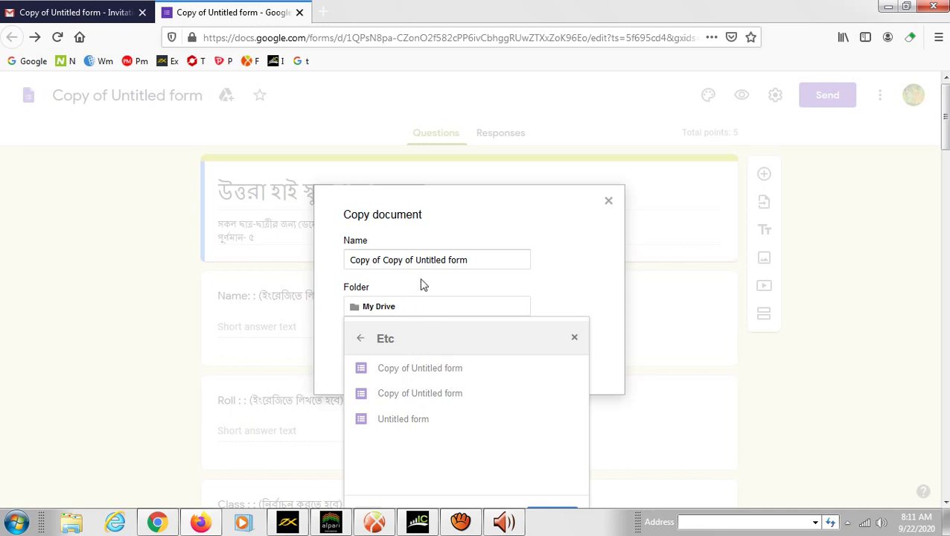
pyautogui.click(484, 259)
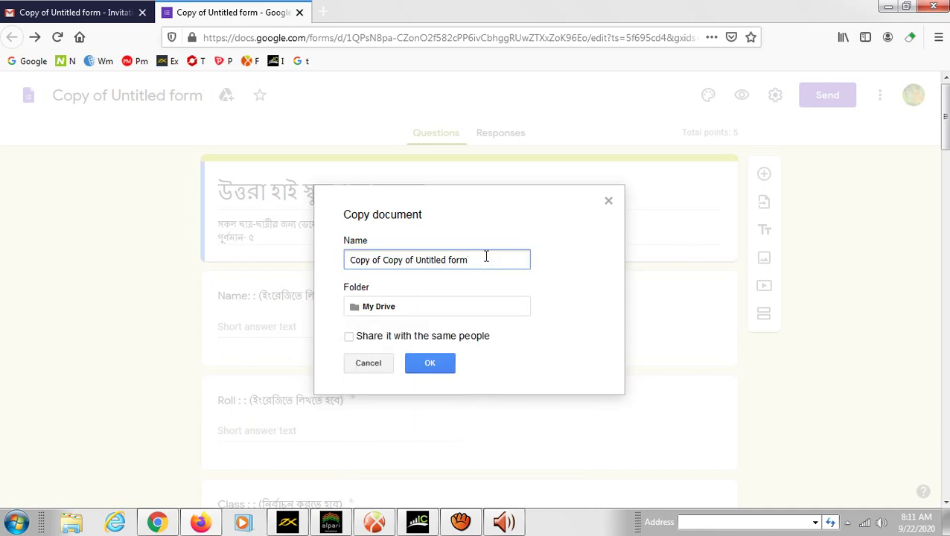
pyautogui.moveTo(486, 257); pyautogui.dragTo(360, 258)
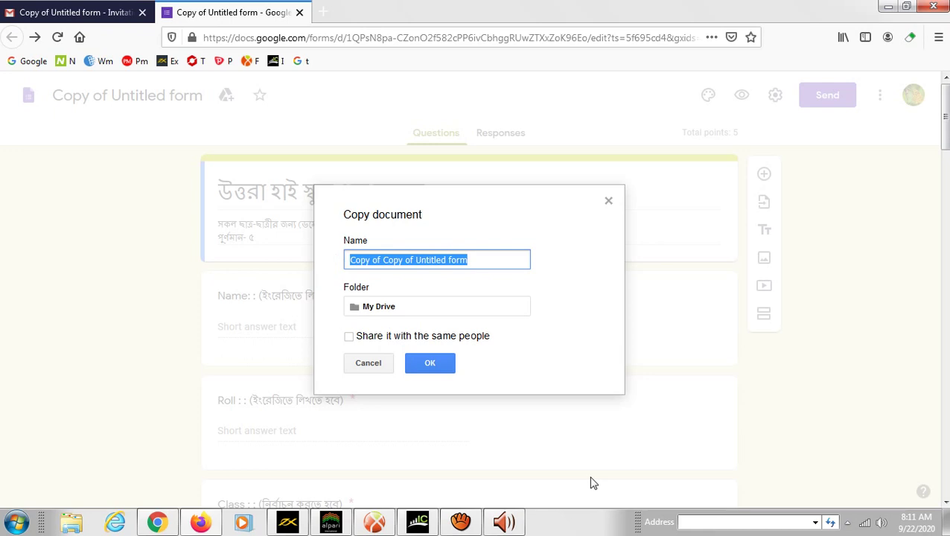
# - Rename the copy 'Ict Class 8' and browse the Folder picker to Online exam 2020 ICT Q > Etc
pyautogui.press('BackSpace')
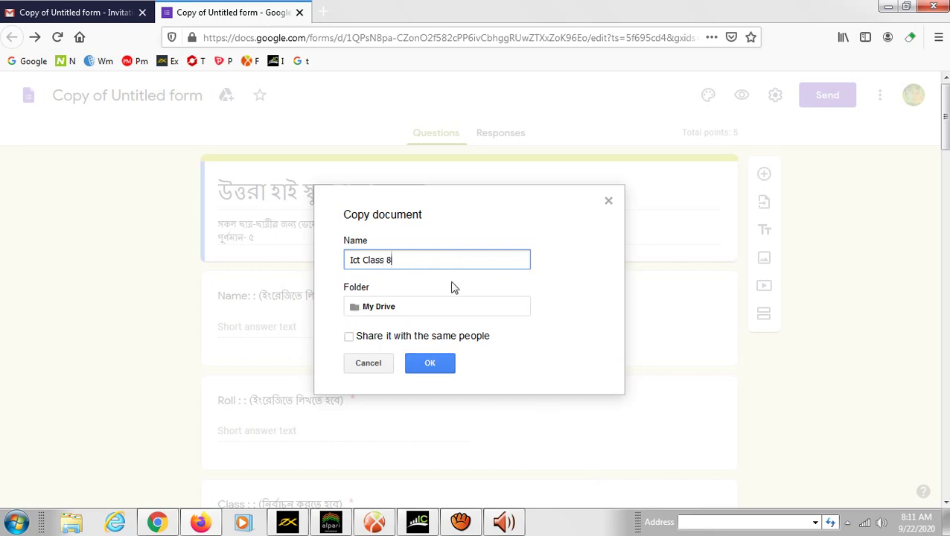
pyautogui.click(432, 306)
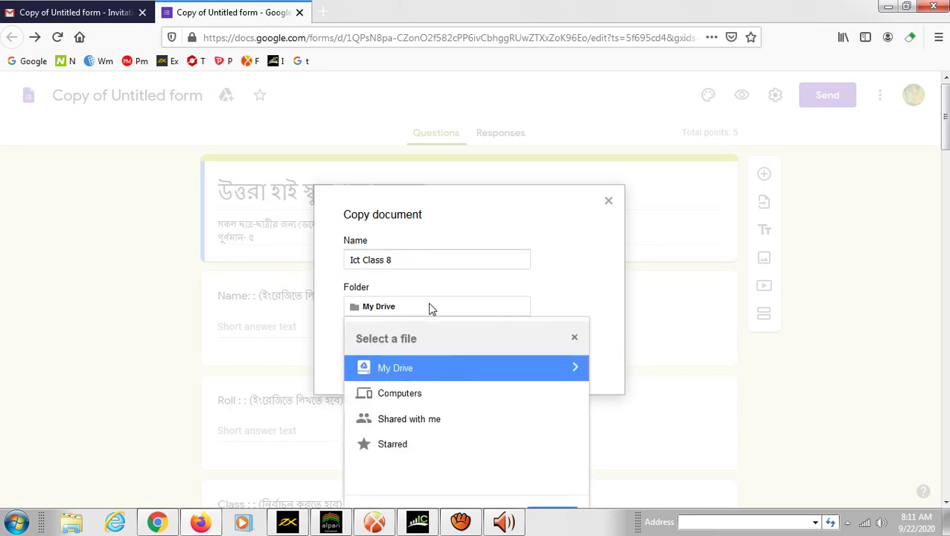
pyautogui.click(557, 372)
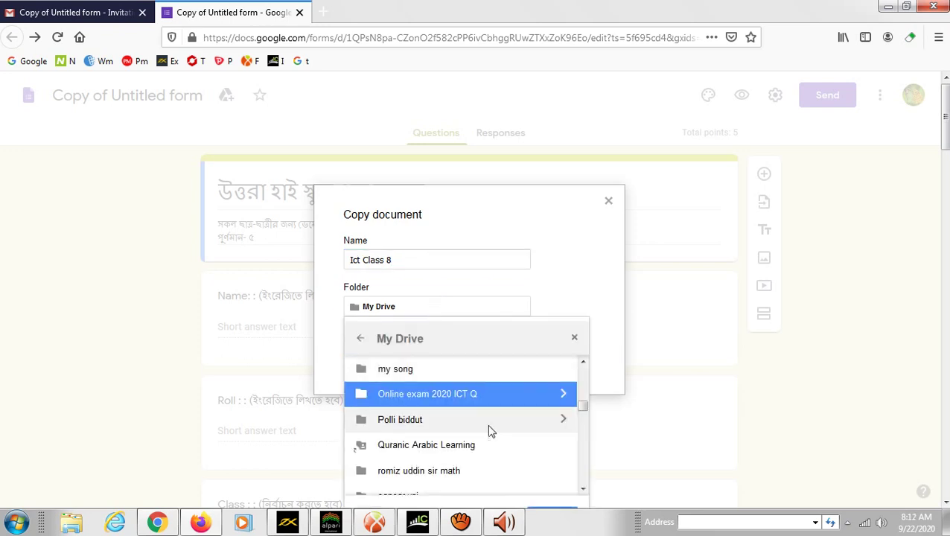
pyautogui.doubleClick(511, 394)
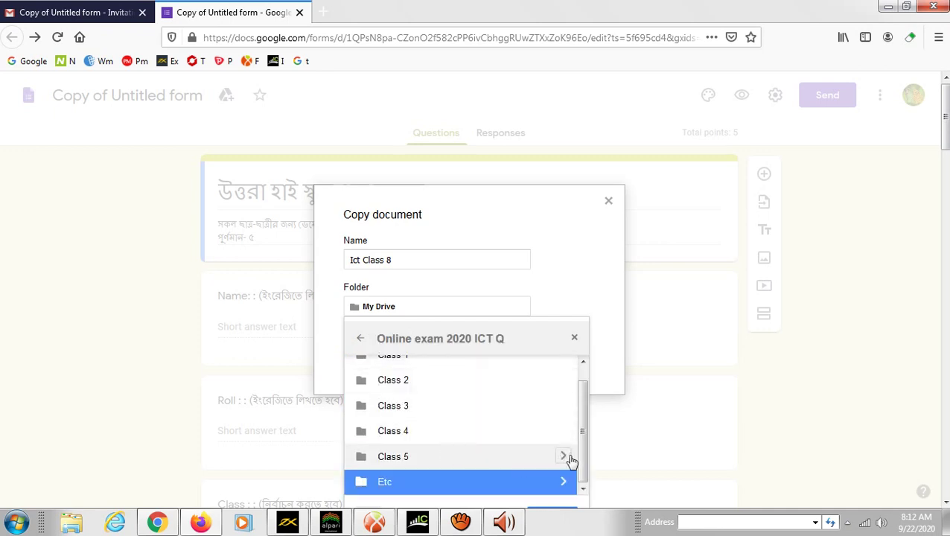
pyautogui.doubleClick(418, 483)
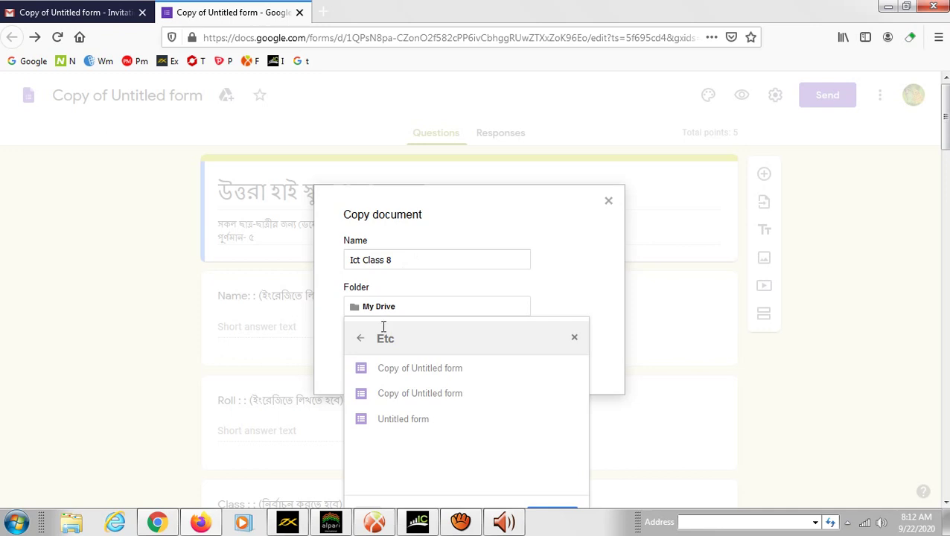
# - Select Etc as the destination, confirm the Ict Class 8 copy, and close the leftover form tab
pyautogui.scroll(-2, 683, 399)
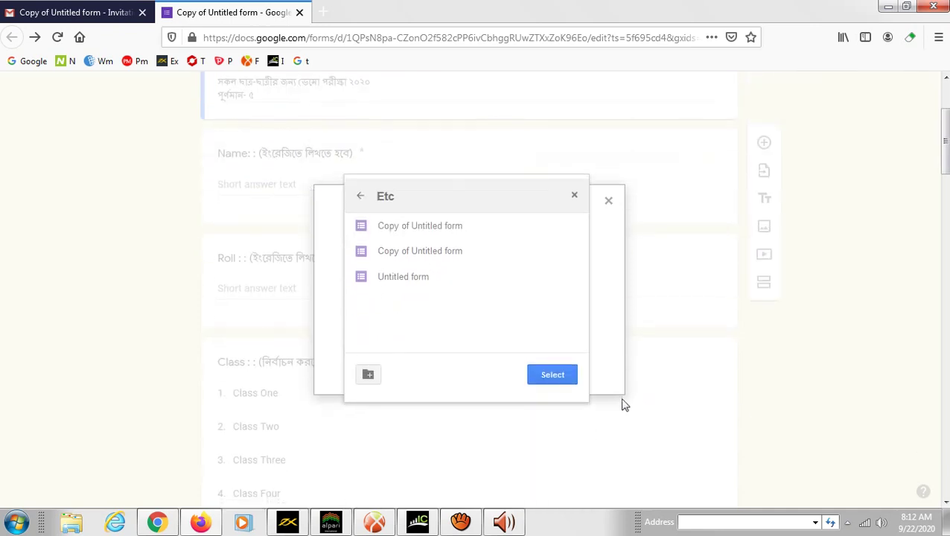
pyautogui.click(552, 376)
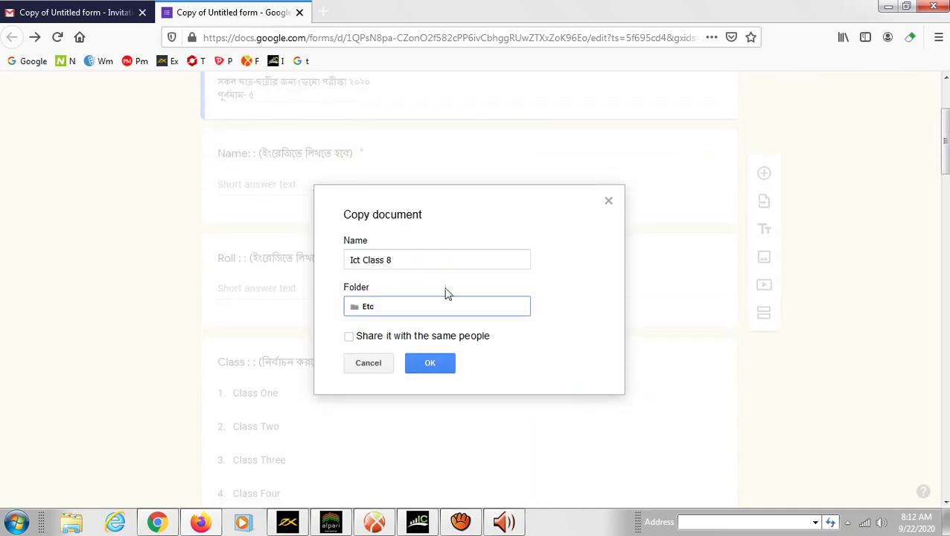
pyautogui.click(424, 365)
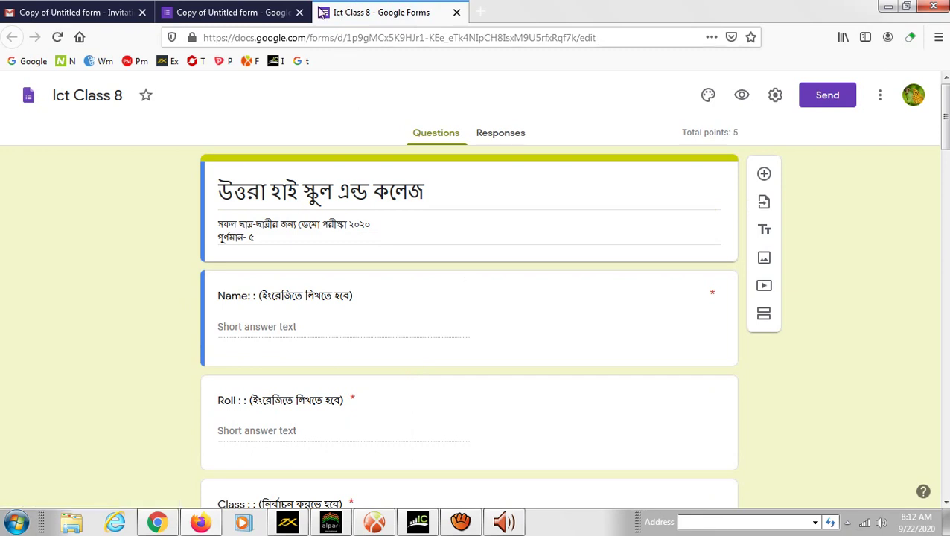
pyautogui.click(300, 13)
# - Open Google Drive and open Ict Class 8 from Online exam 2020 ICT Q > Etc
pyautogui.click(299, 12)
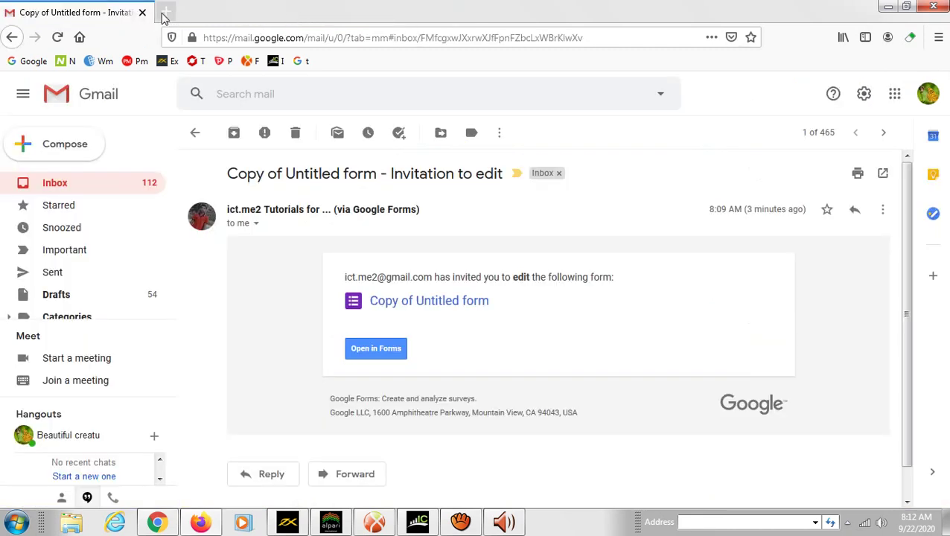
pyautogui.click(895, 97)
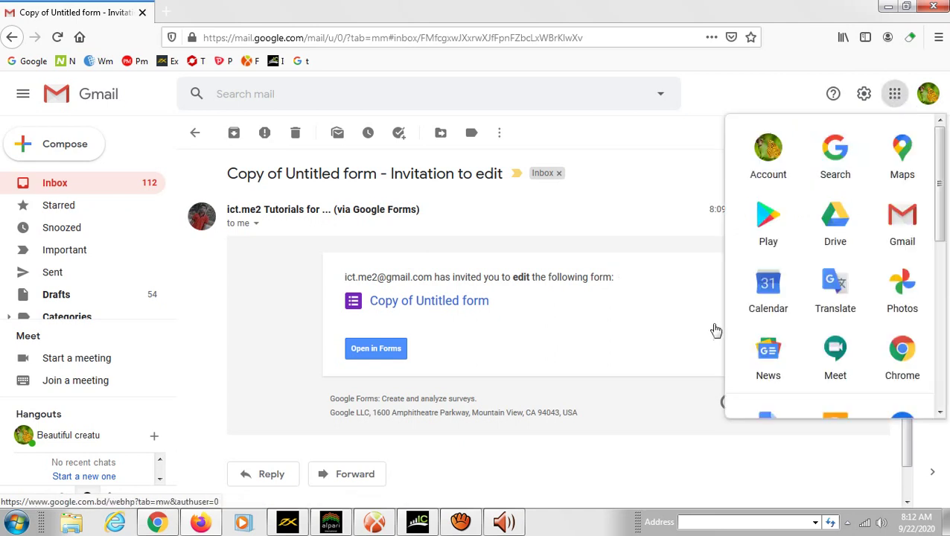
pyautogui.click(832, 235)
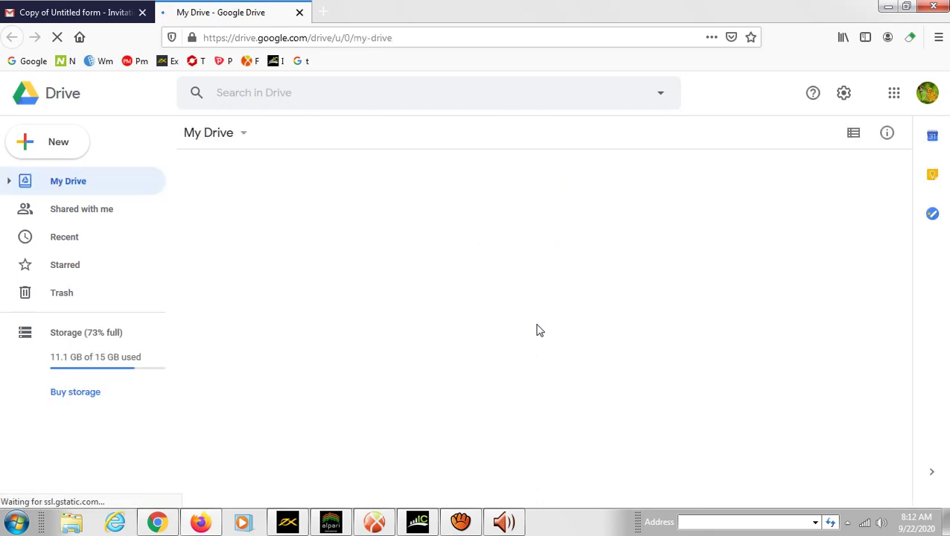
pyautogui.scroll(-3, 638, 380)
pyautogui.scroll(-2, 641, 381)
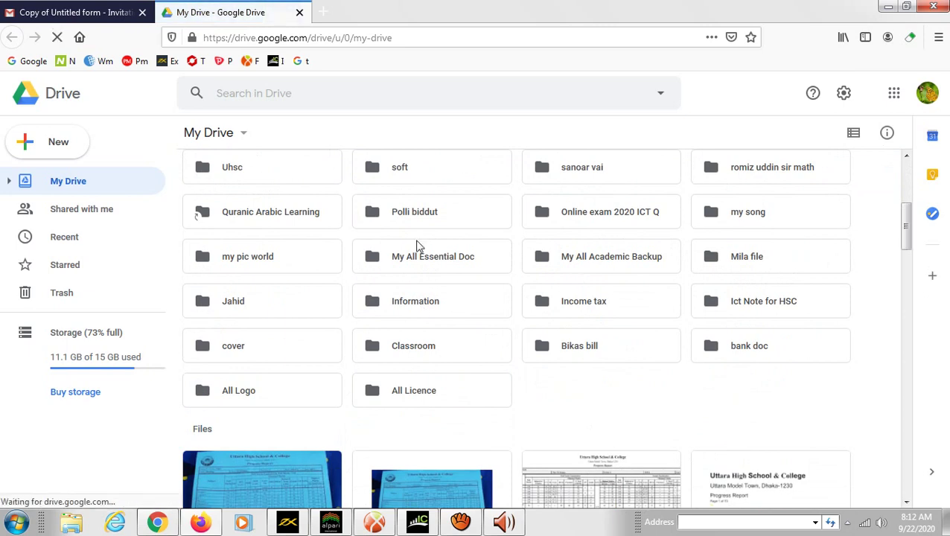
pyautogui.doubleClick(588, 213)
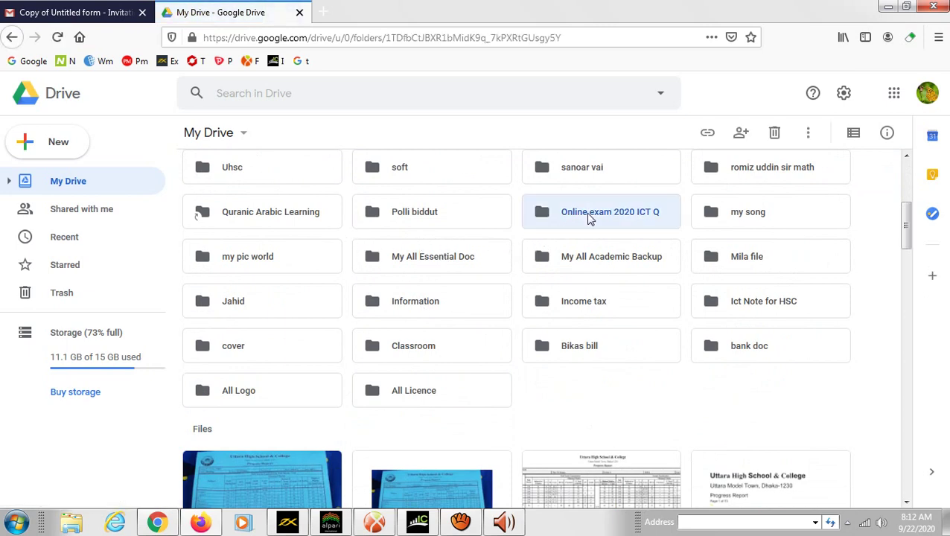
pyautogui.doubleClick(232, 259)
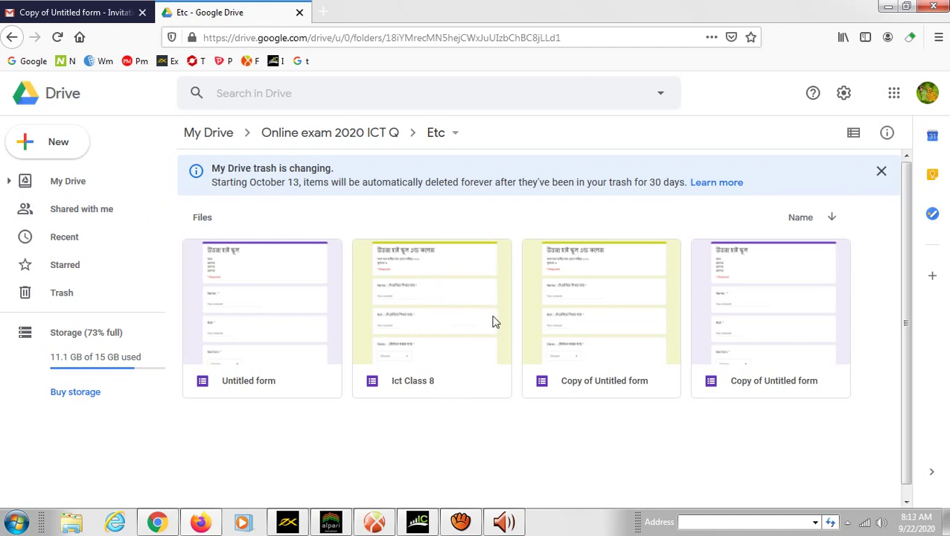
pyautogui.doubleClick(406, 289)
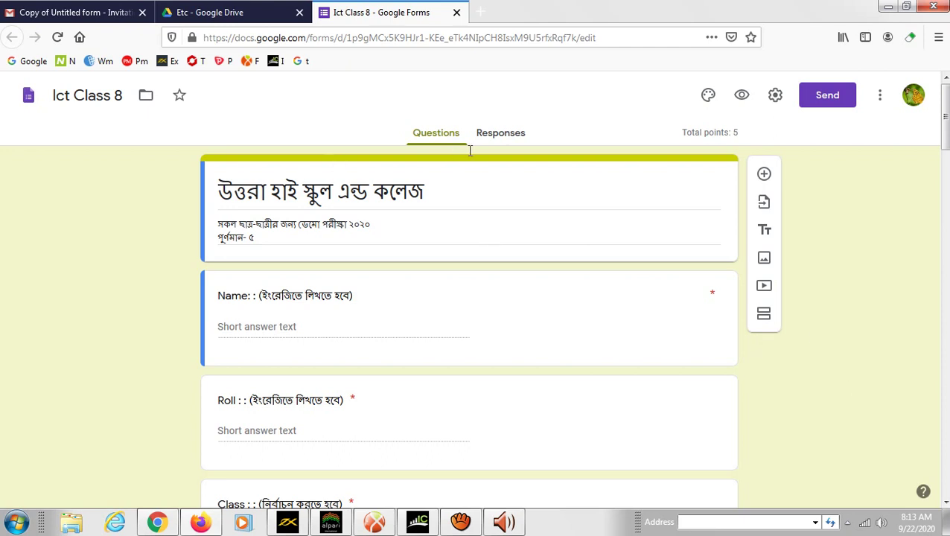
# - Create the linked 'Ict Class 8 (Responses)' spreadsheet from the Responses tab and open it
pyautogui.click(504, 140)
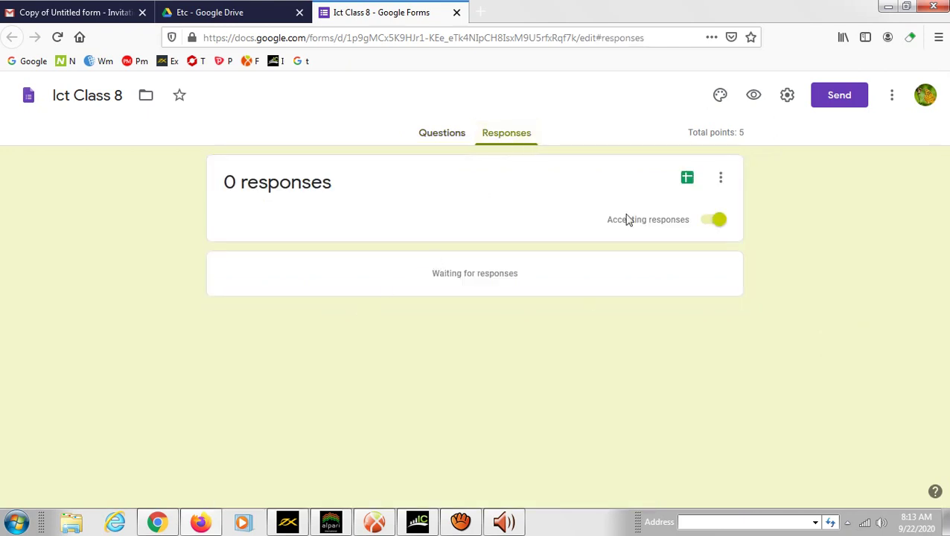
pyautogui.click(685, 183)
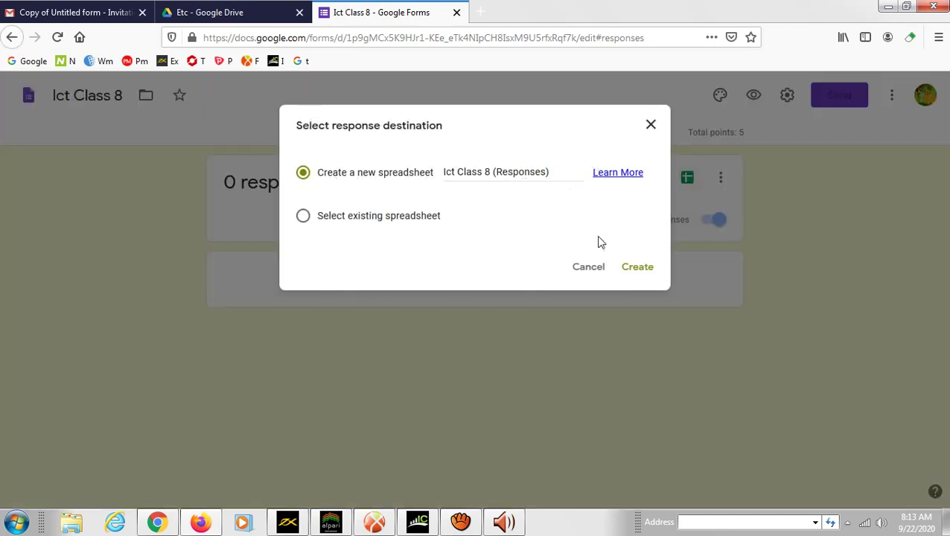
pyautogui.click(641, 270)
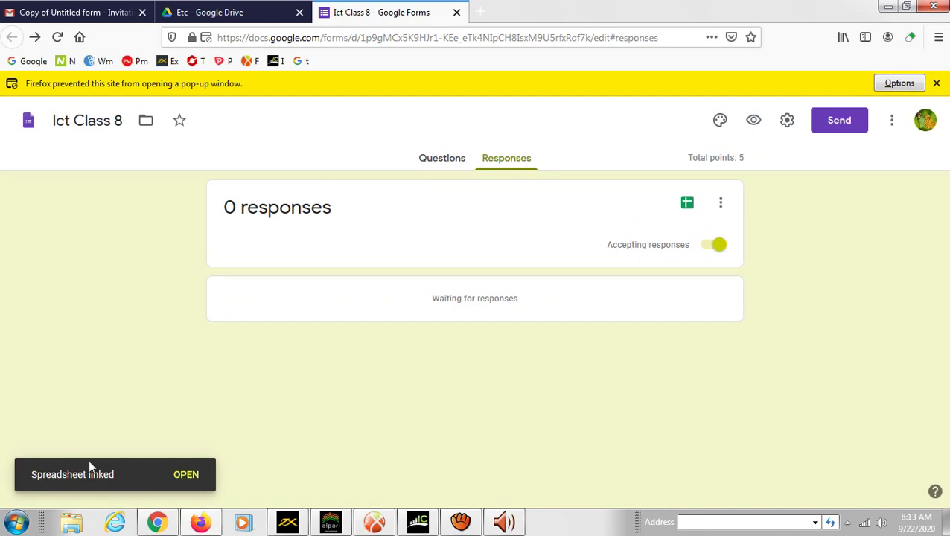
pyautogui.click(187, 475)
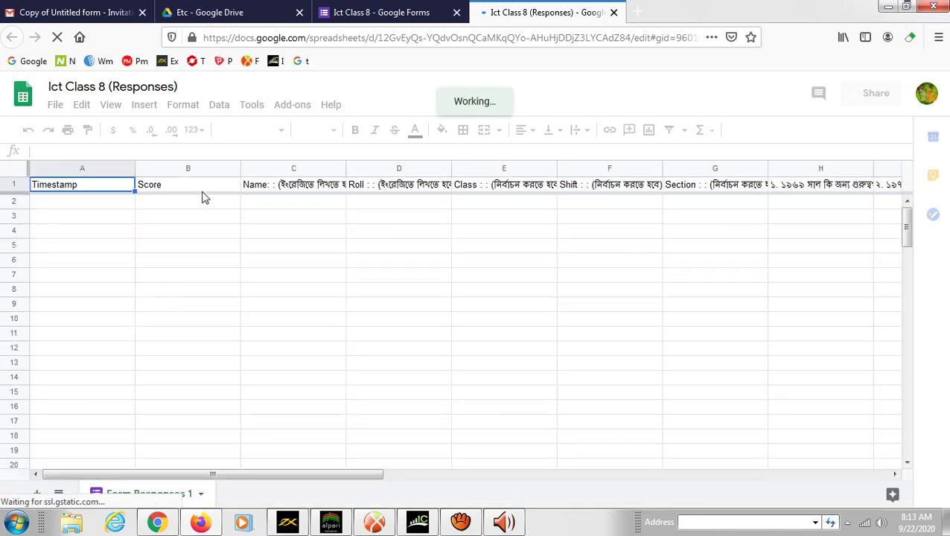
# - Check the Score heading and empty response rows, then close the Ict Class 8 (Responses) tab
pyautogui.click(202, 192)
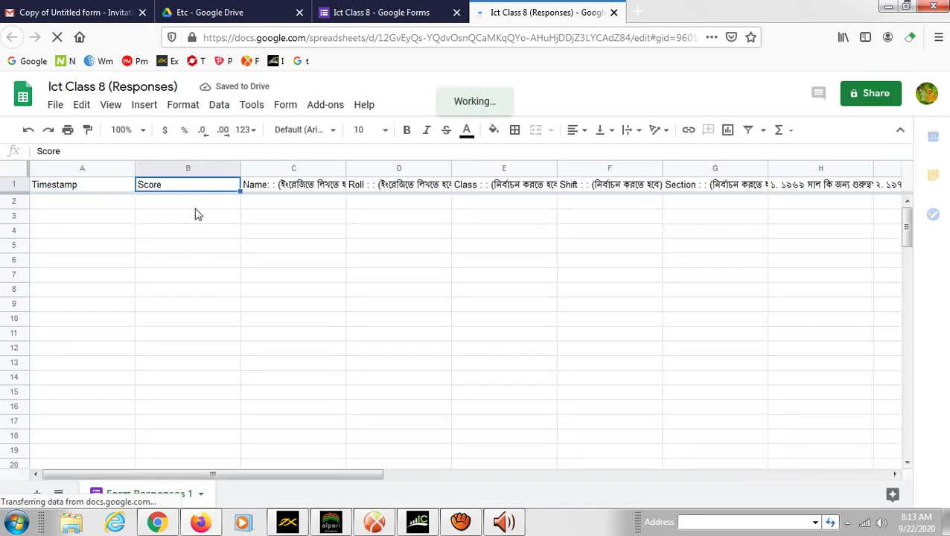
pyautogui.click(86, 203)
pyautogui.click(82, 230)
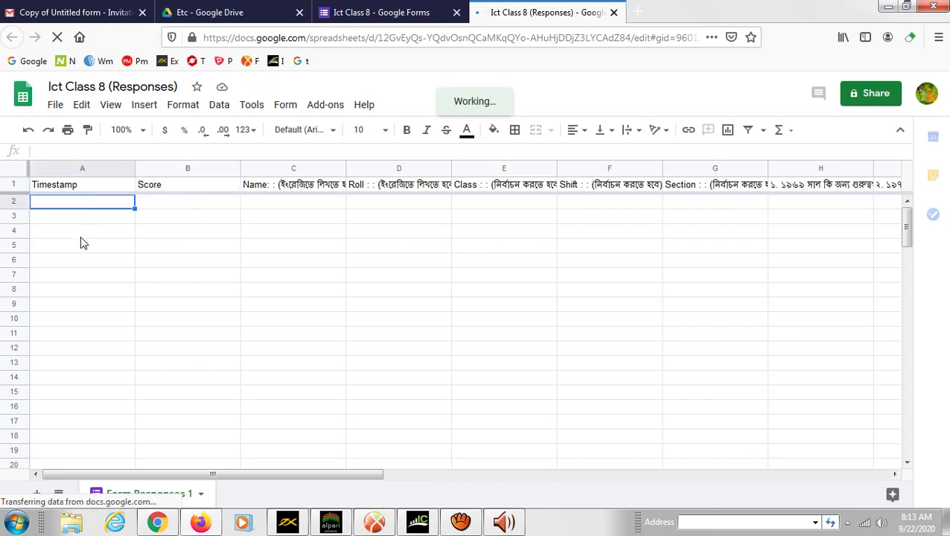
pyautogui.click(286, 218)
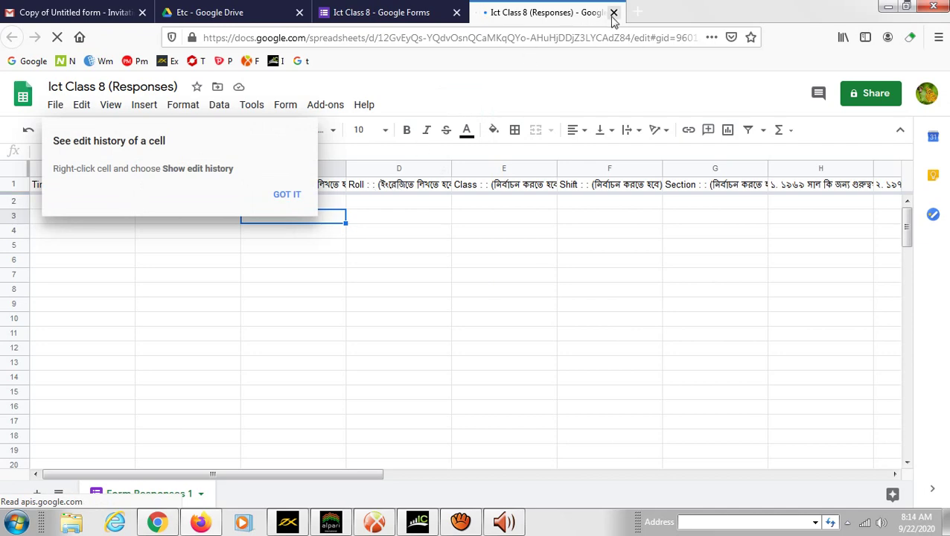
pyautogui.click(613, 12)
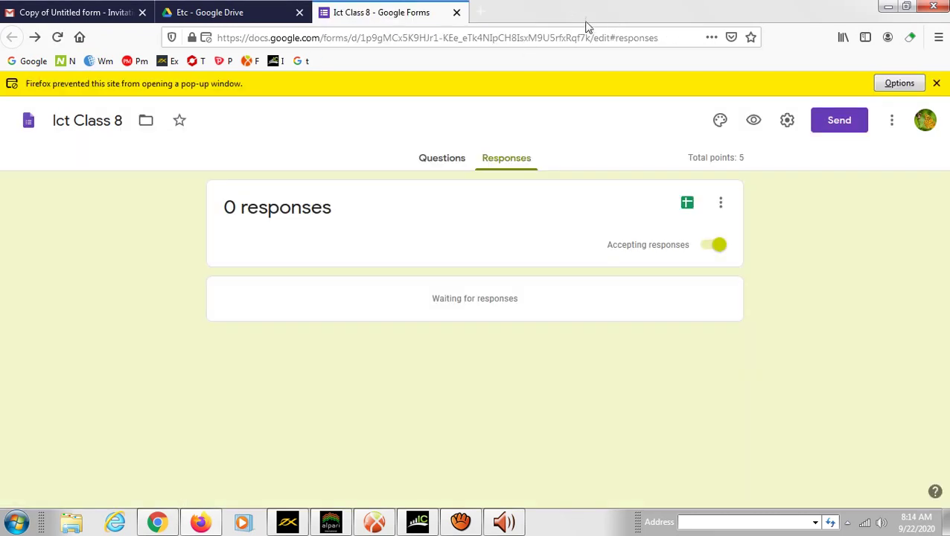
# - Switch between the Drive Etc folder and the form, then close the Ict Class 8 form tab
pyautogui.click(214, 13)
pyautogui.click(417, 12)
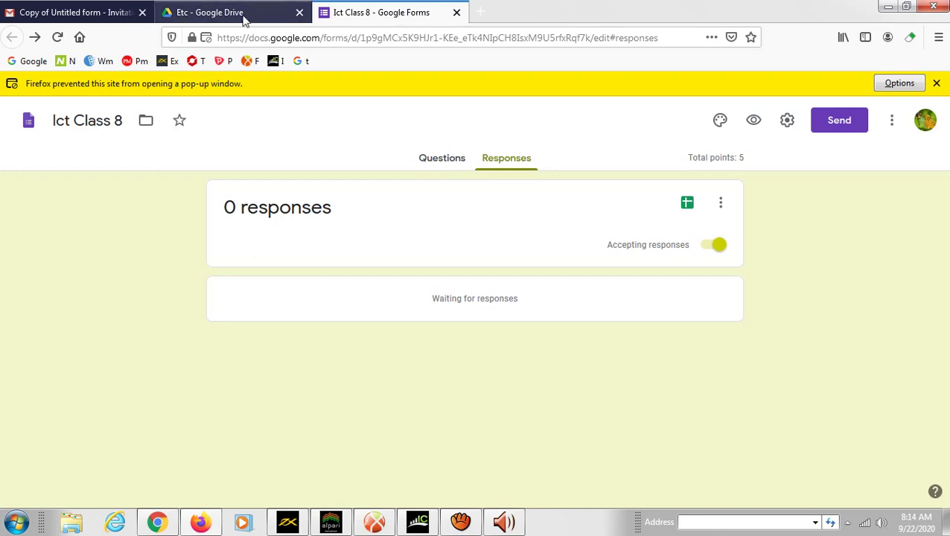
pyautogui.click(239, 10)
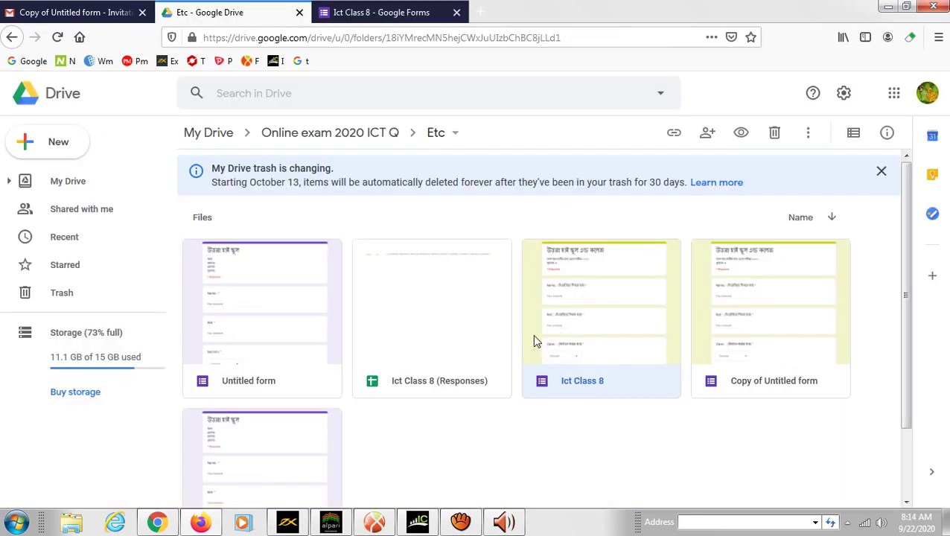
pyautogui.click(397, 12)
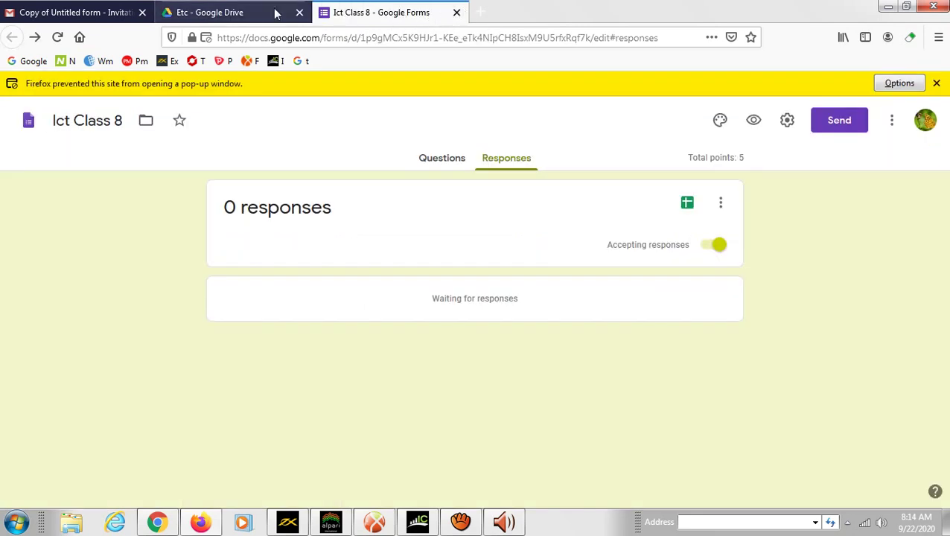
pyautogui.click(238, 11)
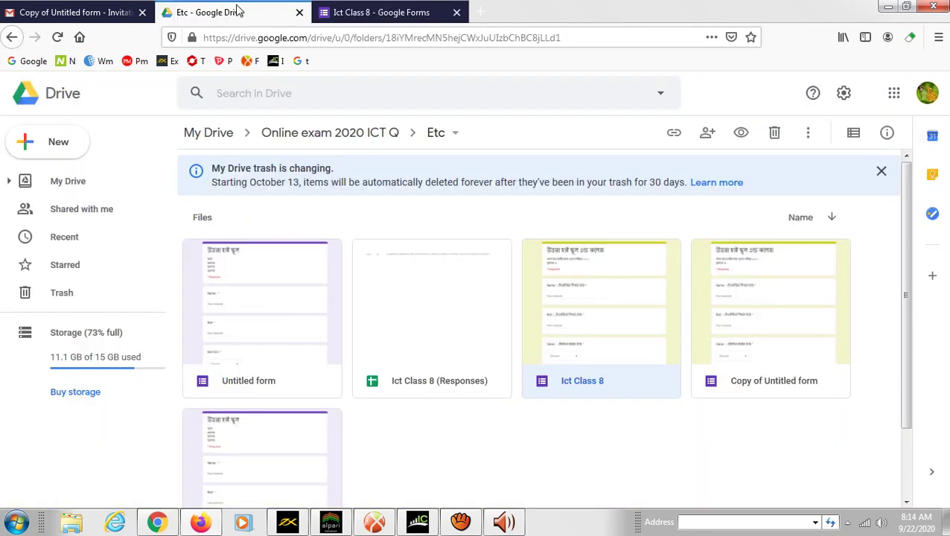
pyautogui.click(458, 12)
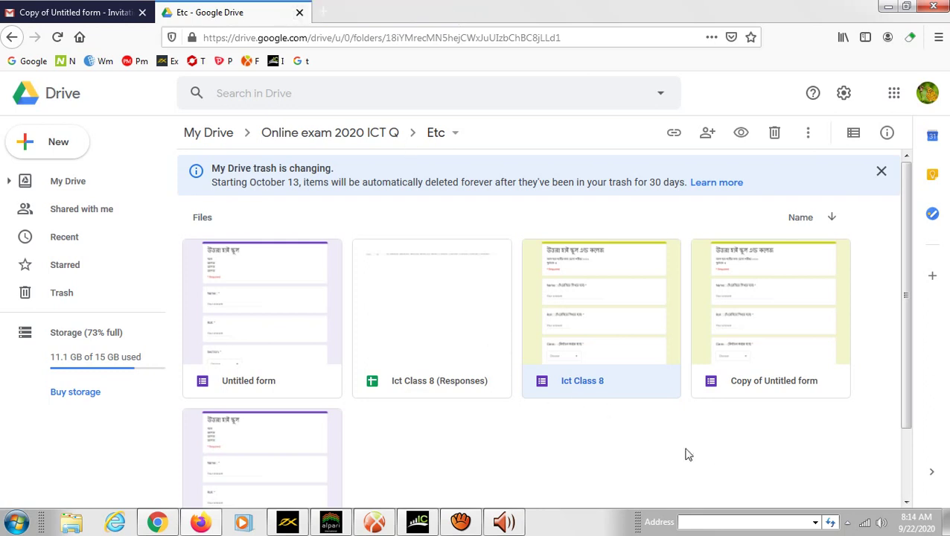
# - Reopen the Ict Class 8 form from Drive and select its Section dropdown question
pyautogui.doubleClick(583, 319)
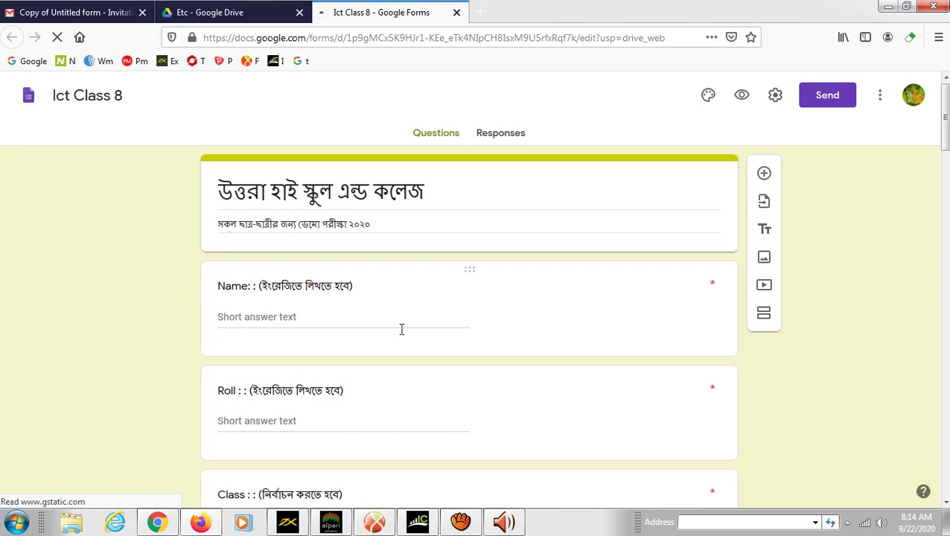
pyautogui.scroll(-5, 325, 376)
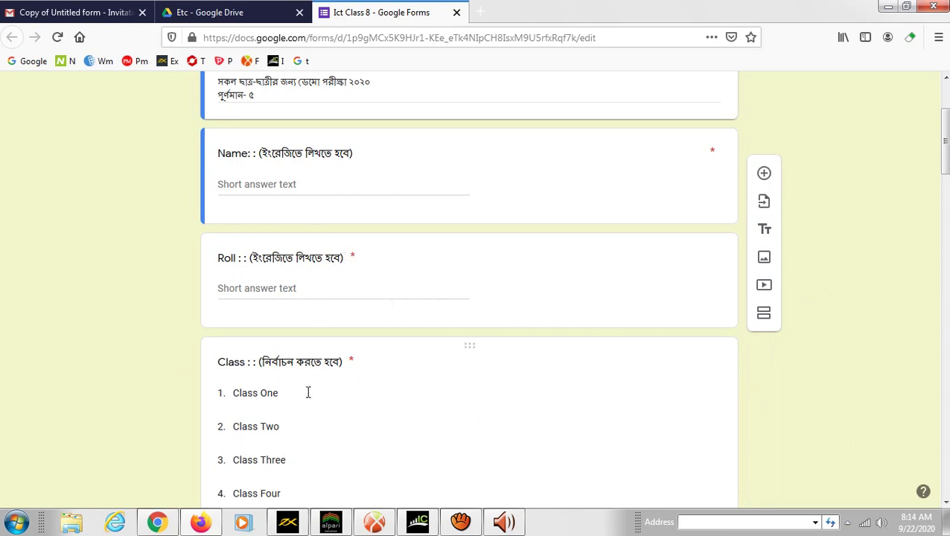
pyautogui.scroll(-5, 335, 369)
pyautogui.scroll(3, 335, 370)
pyautogui.scroll(-5, 337, 369)
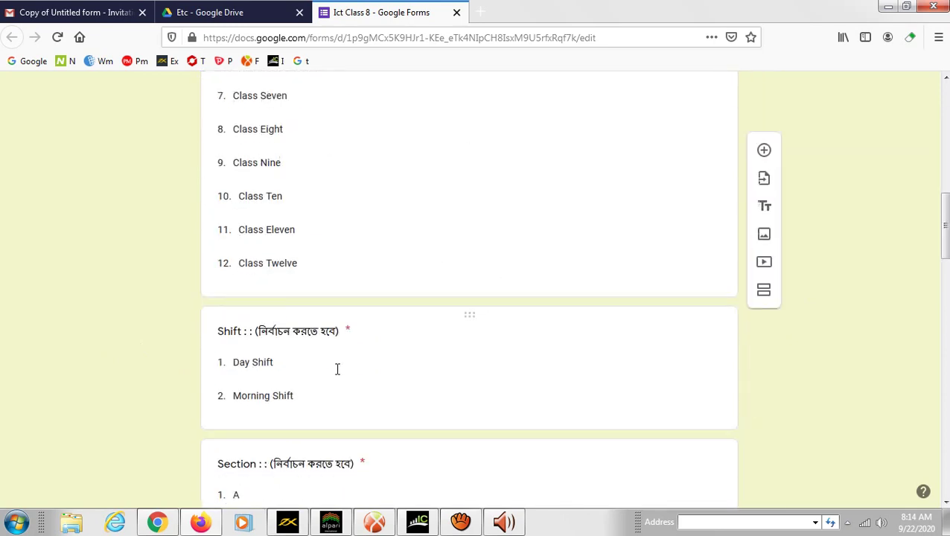
pyautogui.scroll(-4, 337, 369)
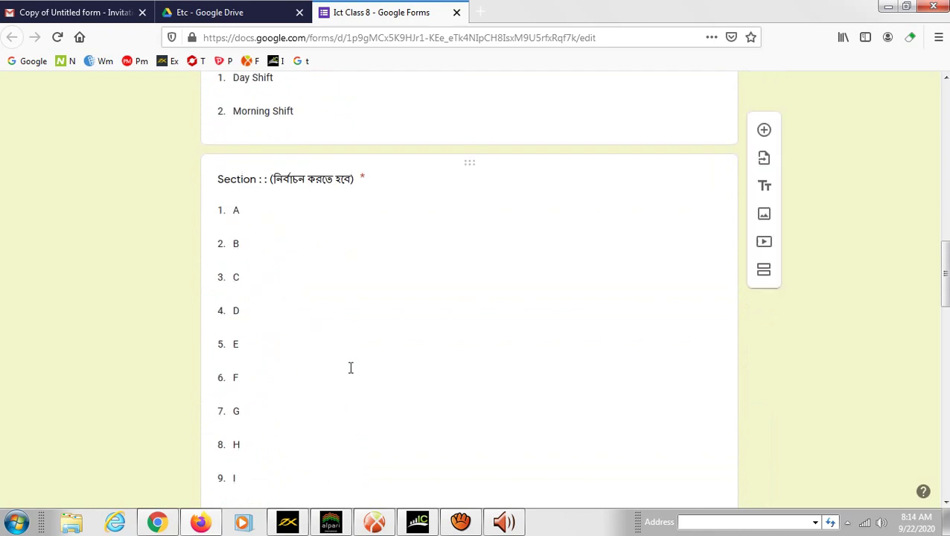
pyautogui.click(479, 170)
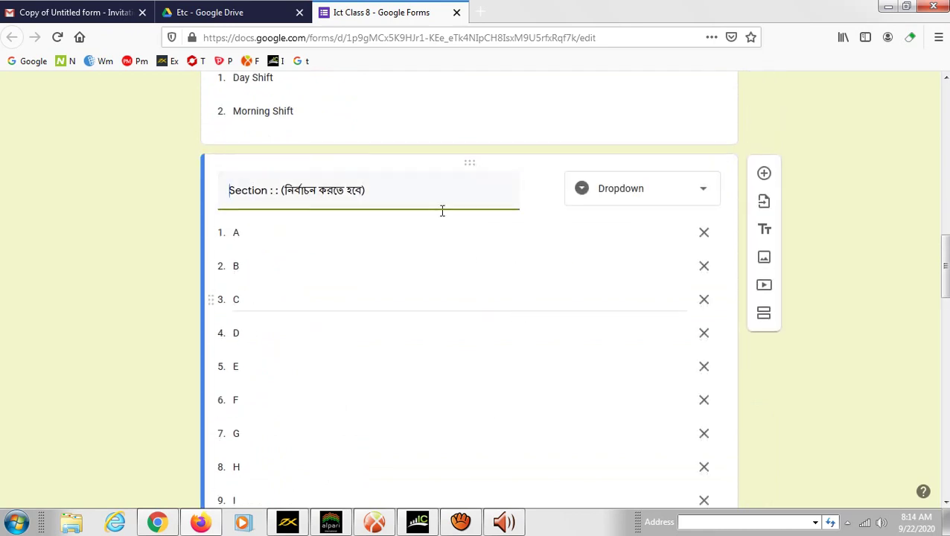
pyautogui.scroll(-6, 495, 369)
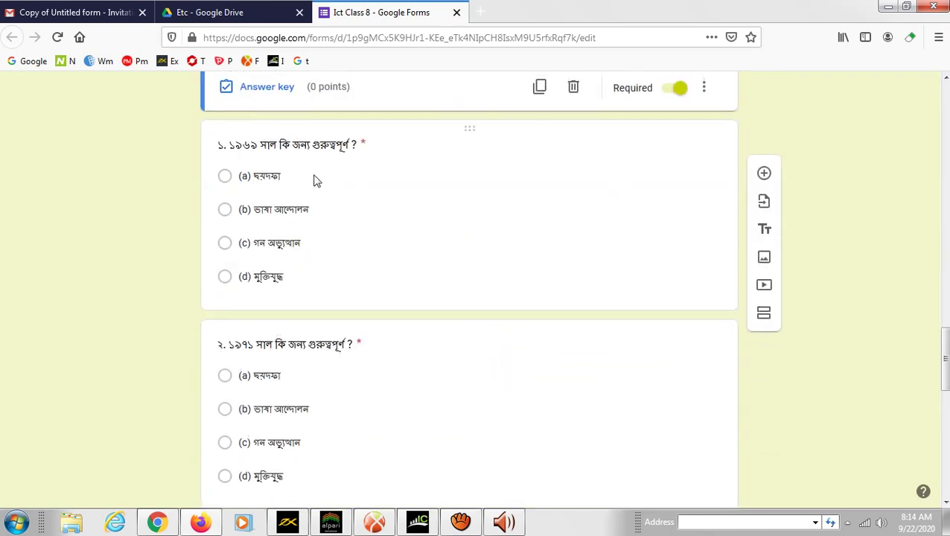
# - Duplicate the Section question so a copy with its lettered options appears below
pyautogui.click(518, 157)
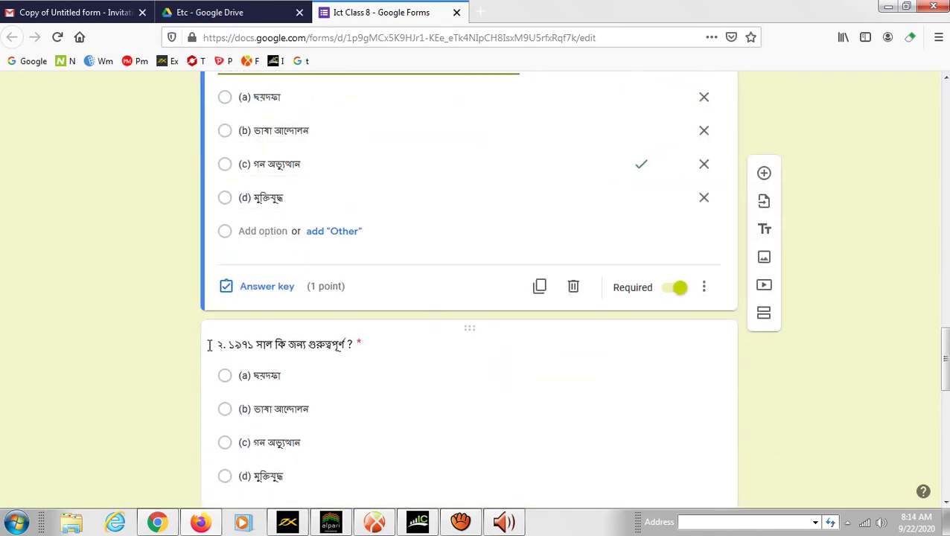
pyautogui.hotkey('shift', 'Tab')
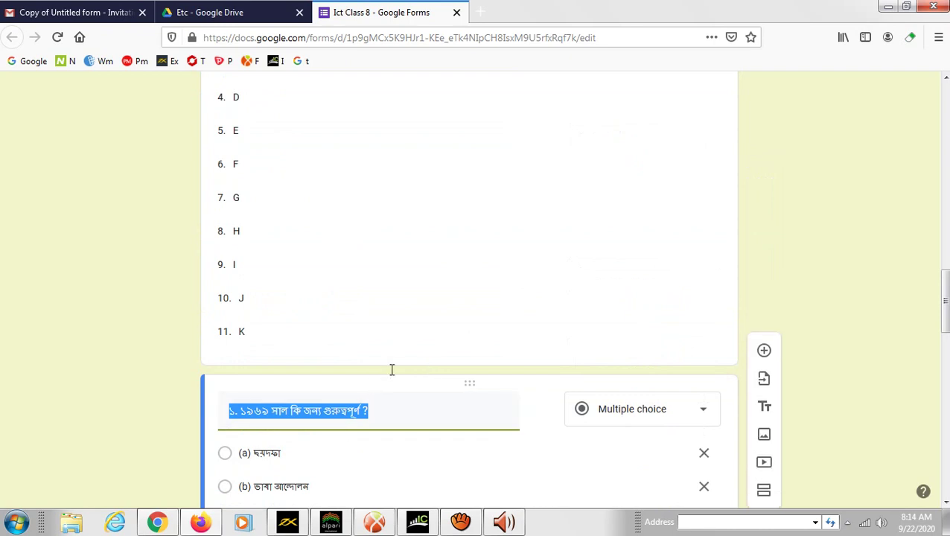
pyautogui.hotkey('shift', 'Tab')
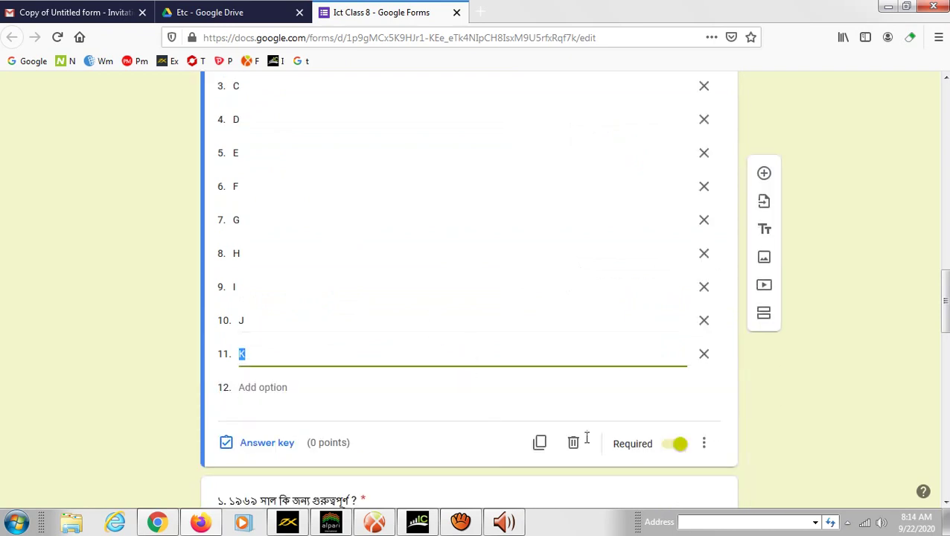
pyautogui.scroll(-3, 760, 423)
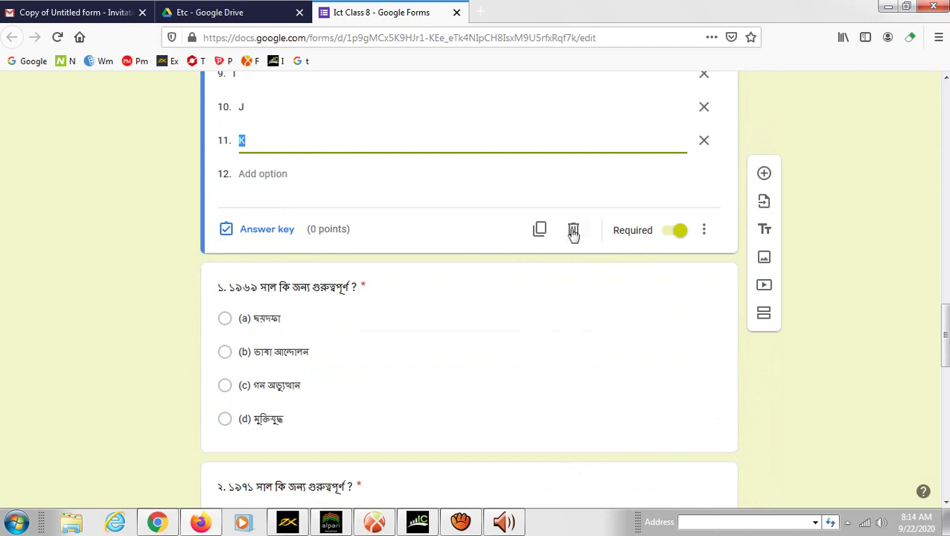
pyautogui.click(537, 229)
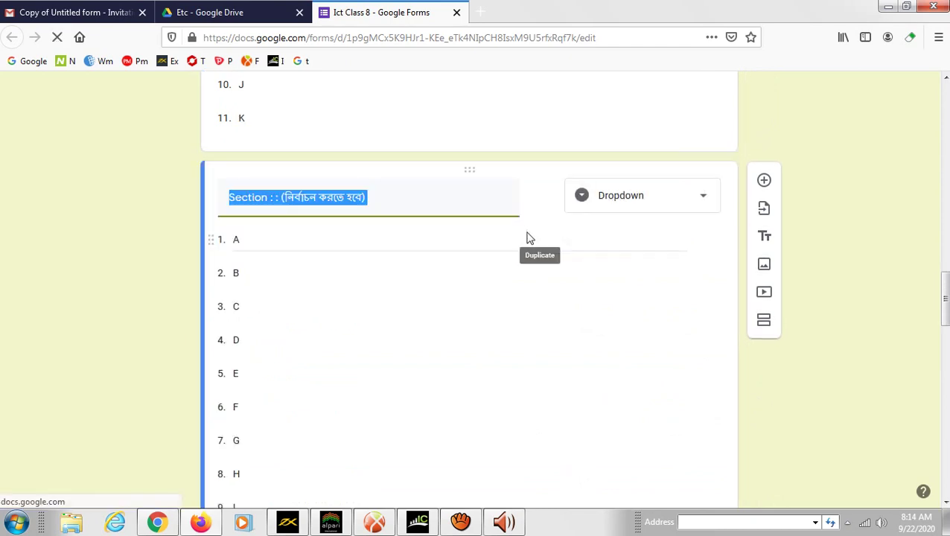
pyautogui.click(277, 264)
pyautogui.moveTo(705, 198)
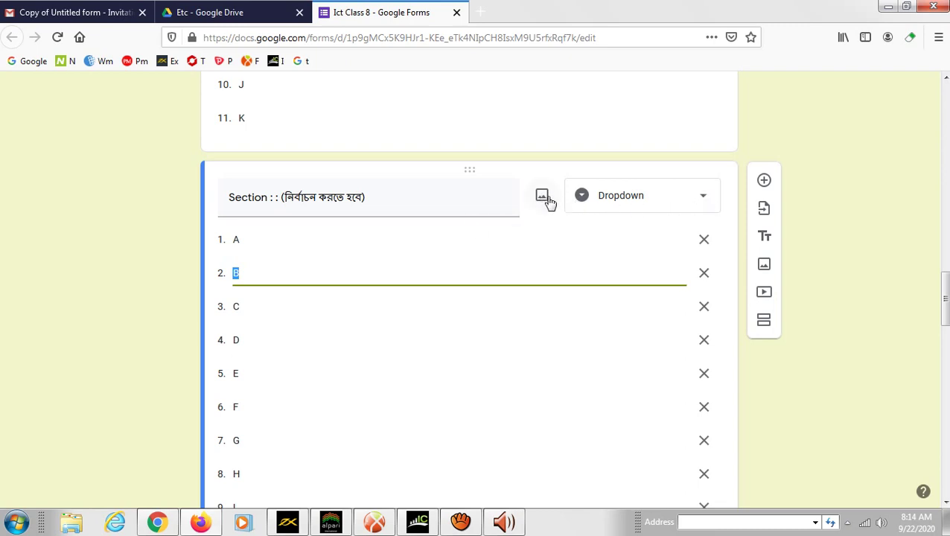
# - Replace the copied question's title with 'Q'
pyautogui.click(463, 197)
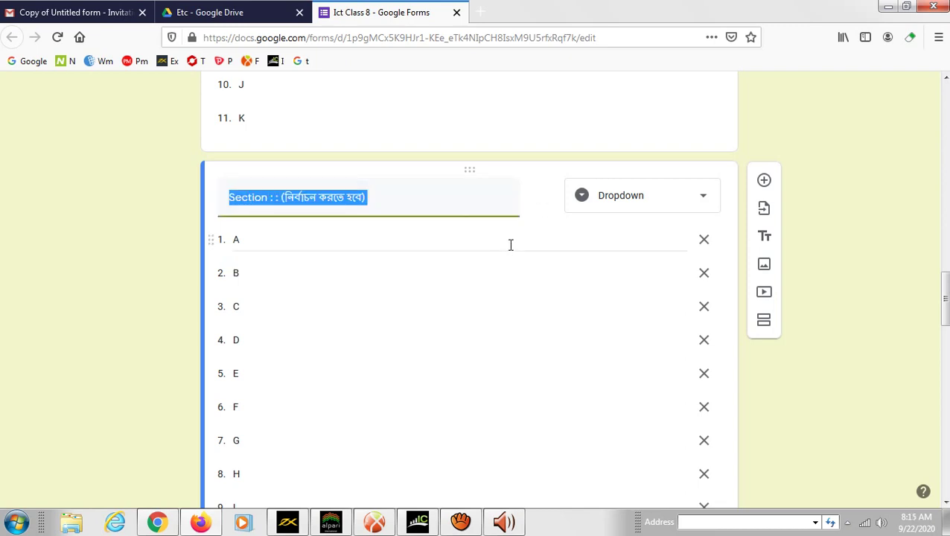
pyautogui.press('BackSpace')
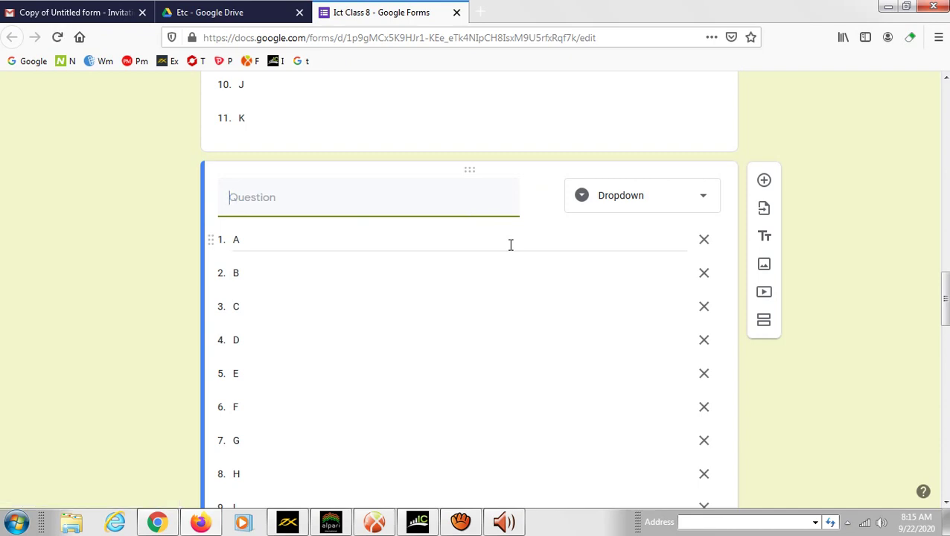
pyautogui.write('Question')
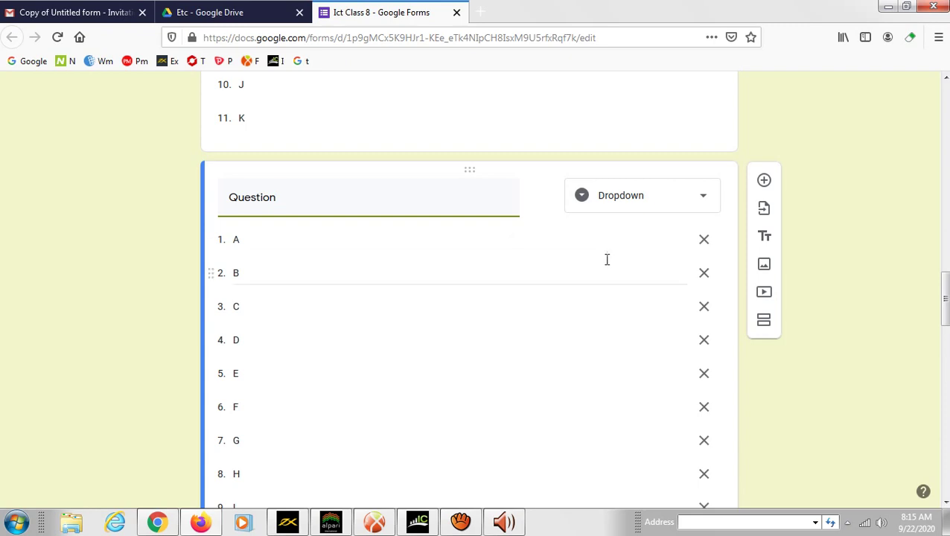
# - Change the copy to a File upload question and accept the Drive upload notice
pyautogui.click(702, 197)
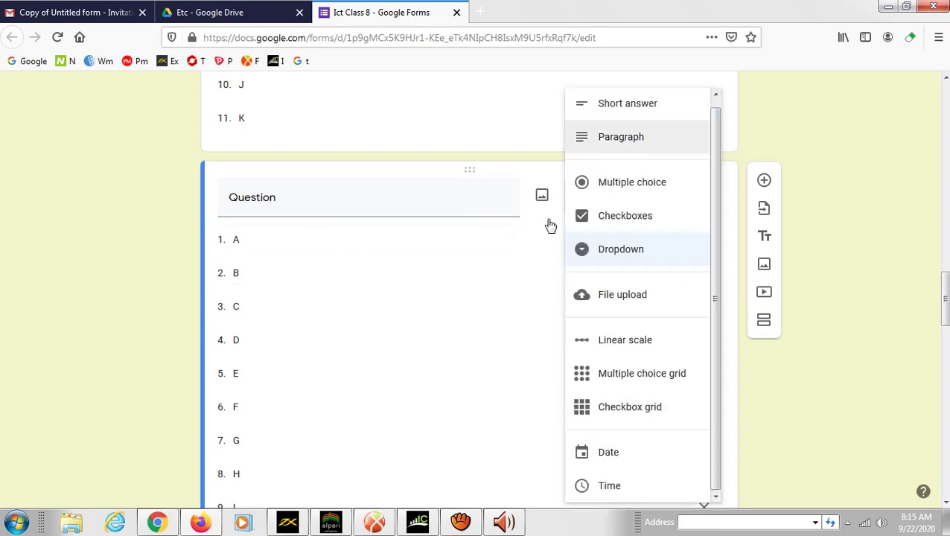
pyautogui.click(884, 160)
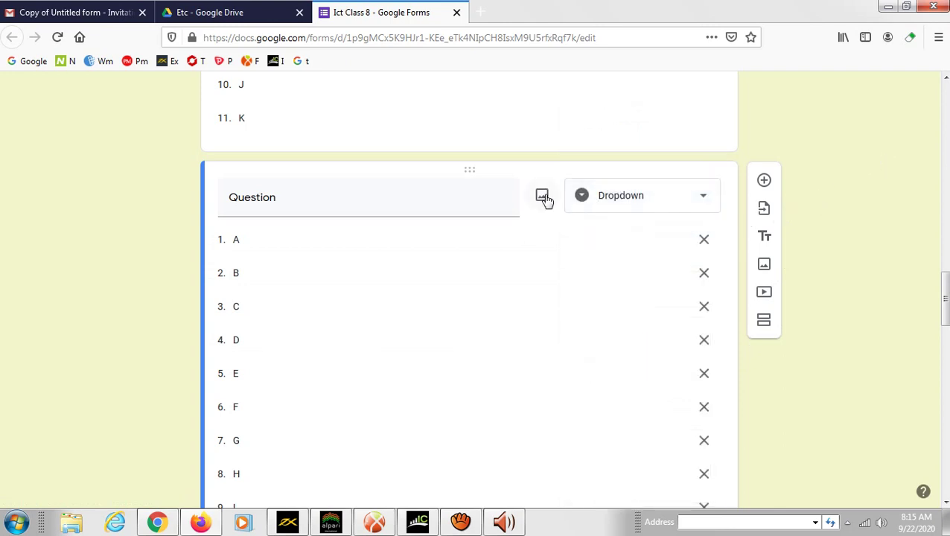
pyautogui.click(702, 199)
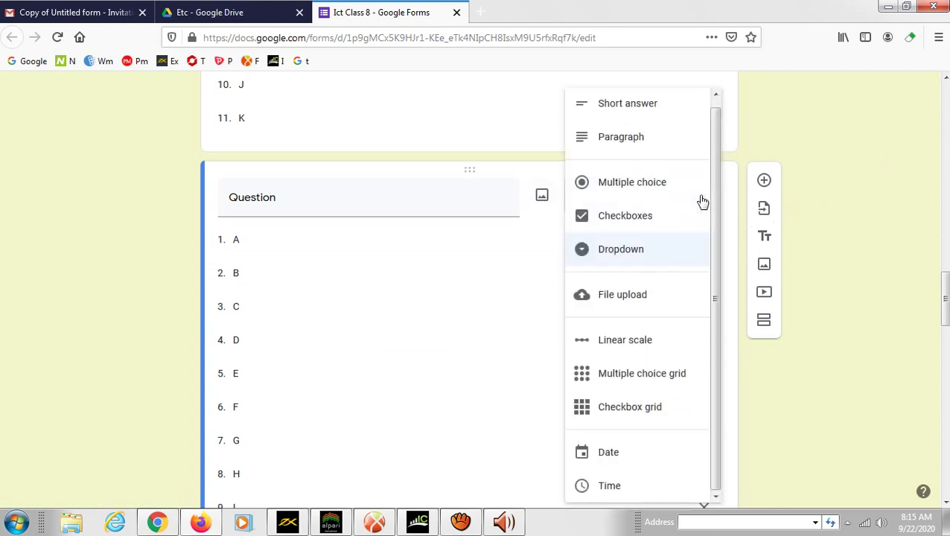
pyautogui.click(649, 307)
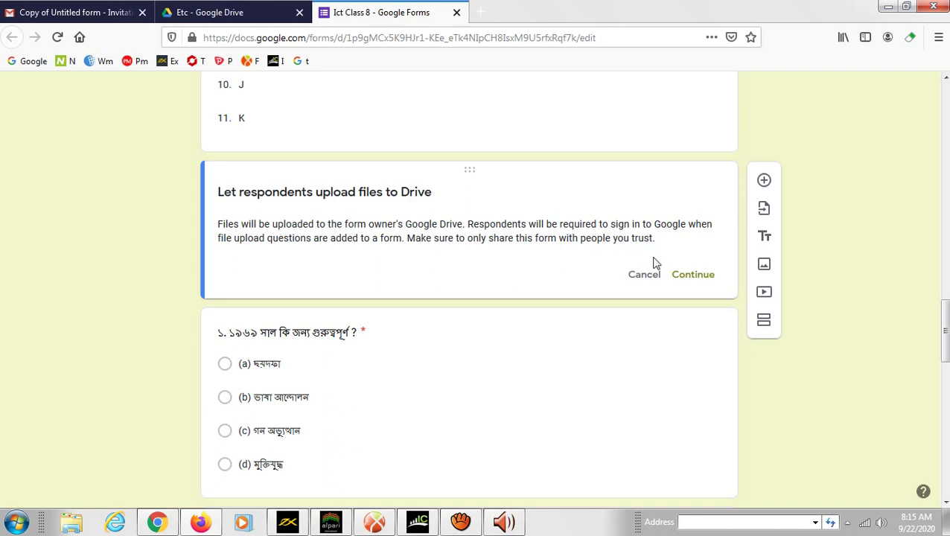
pyautogui.click(693, 275)
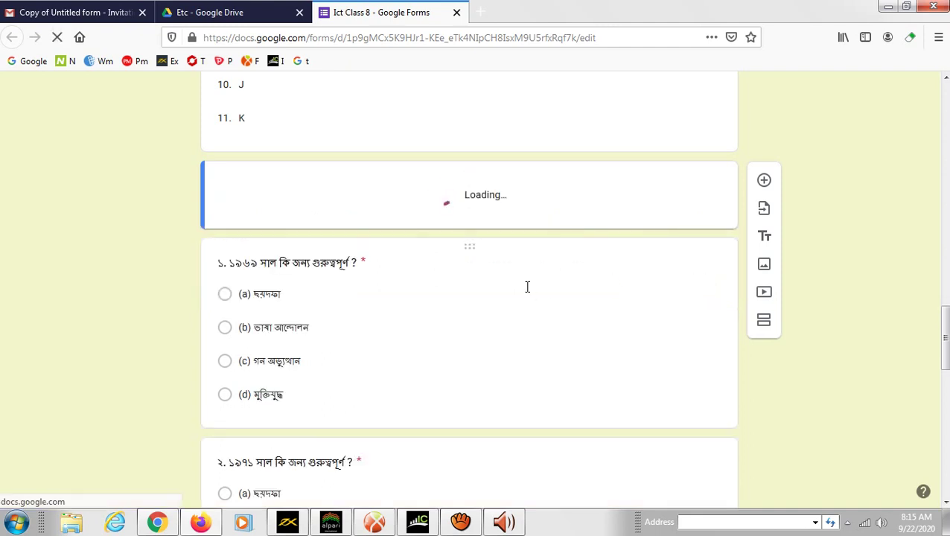